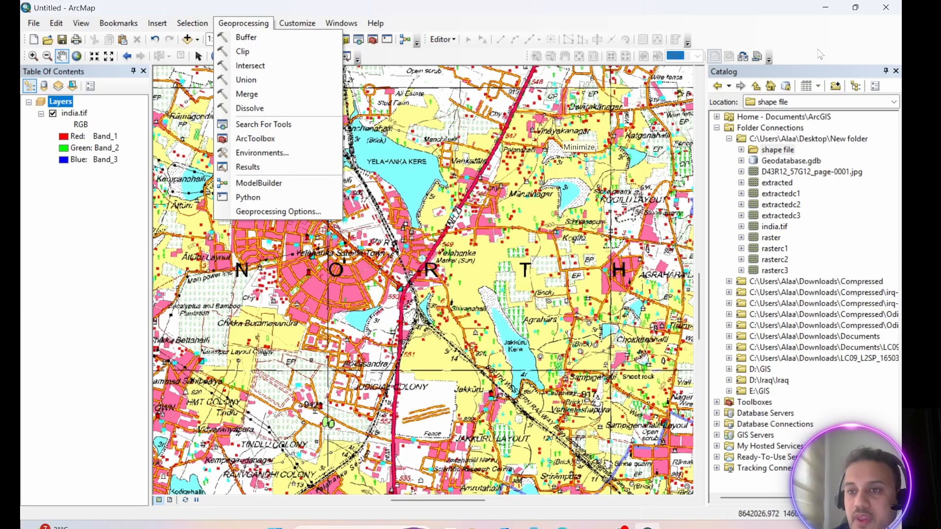
Create a folder named buffer inside the connected Desktop\New folder
click(795, 77)
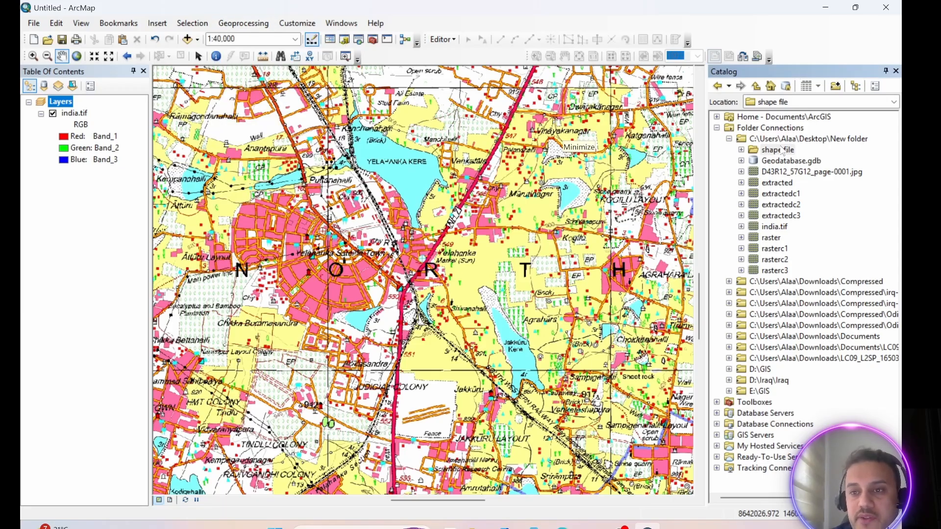
click(858, 141)
right_click(810, 145)
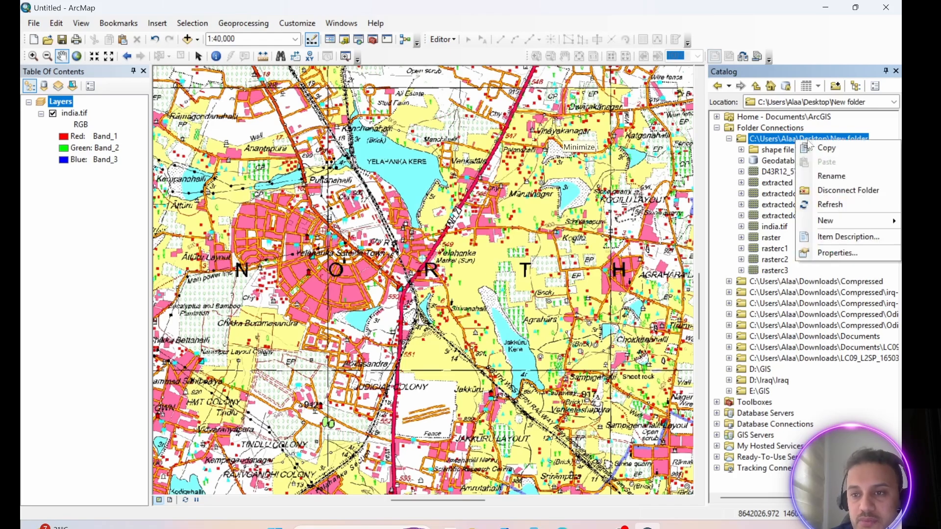
mouse_move(823, 219)
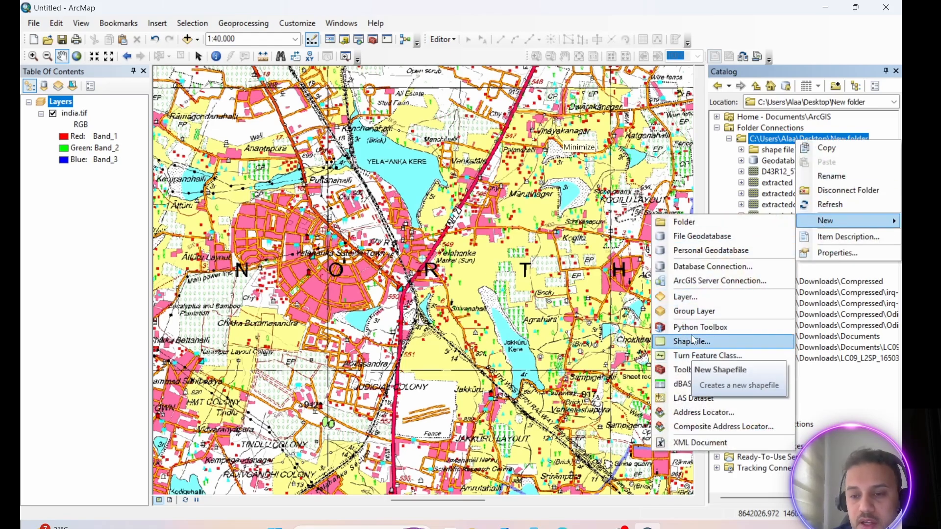
click(688, 222)
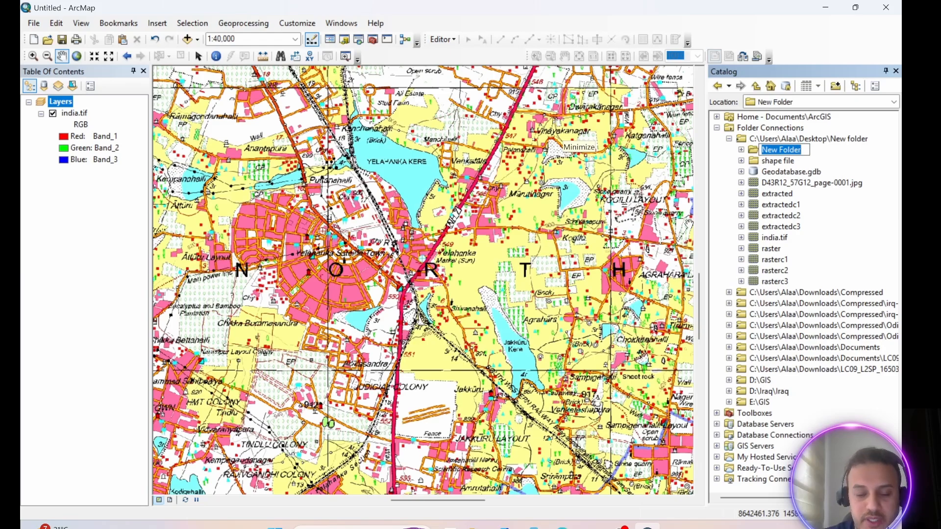
text(buffer)
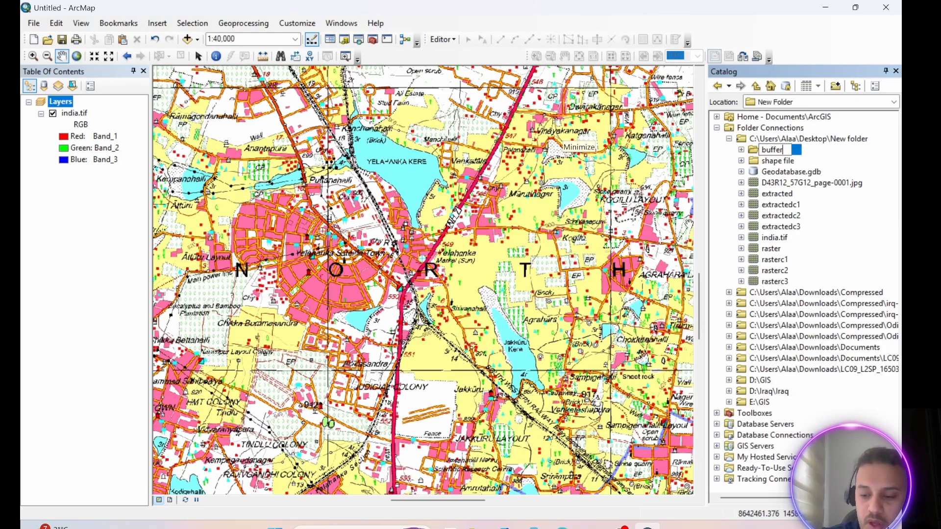
key(Return)
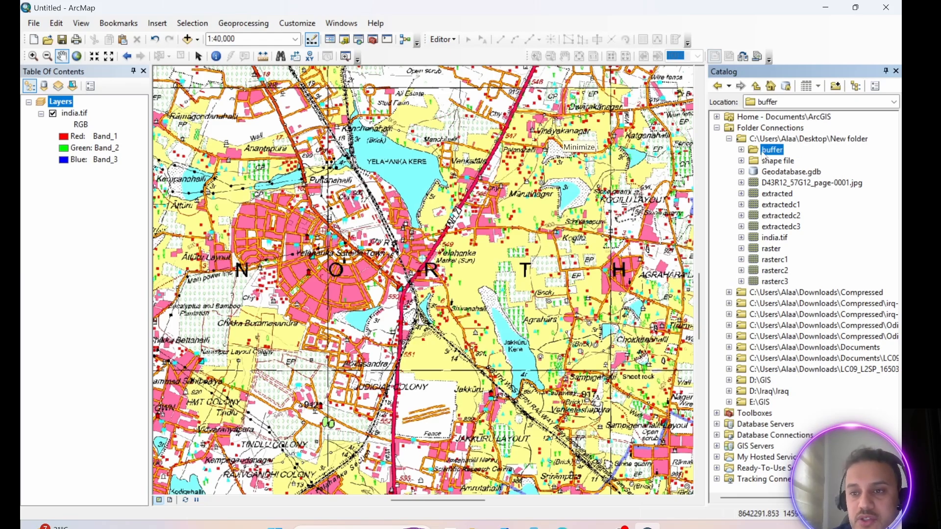
Set up a new shapefile in the buffer folder, named Road, with Polyline as its feature type
right_click(763, 153)
mouse_move(799, 230)
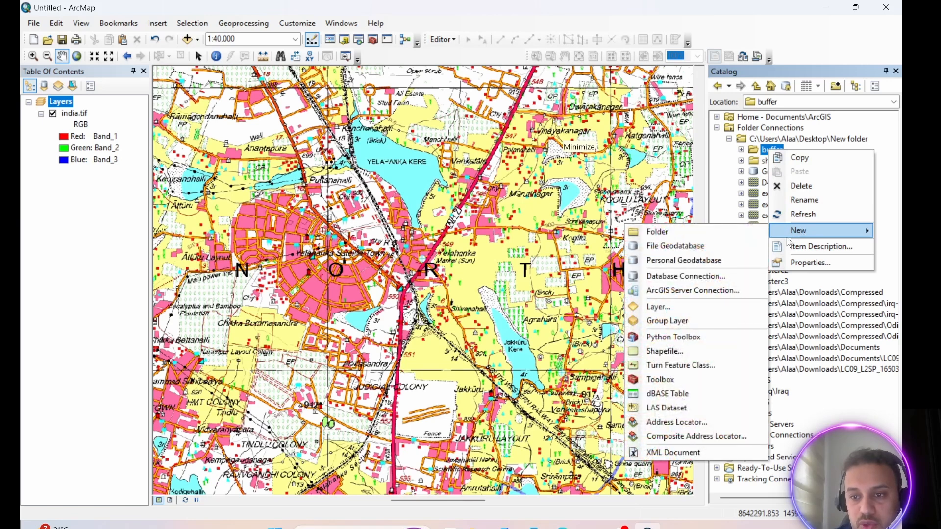
click(665, 351)
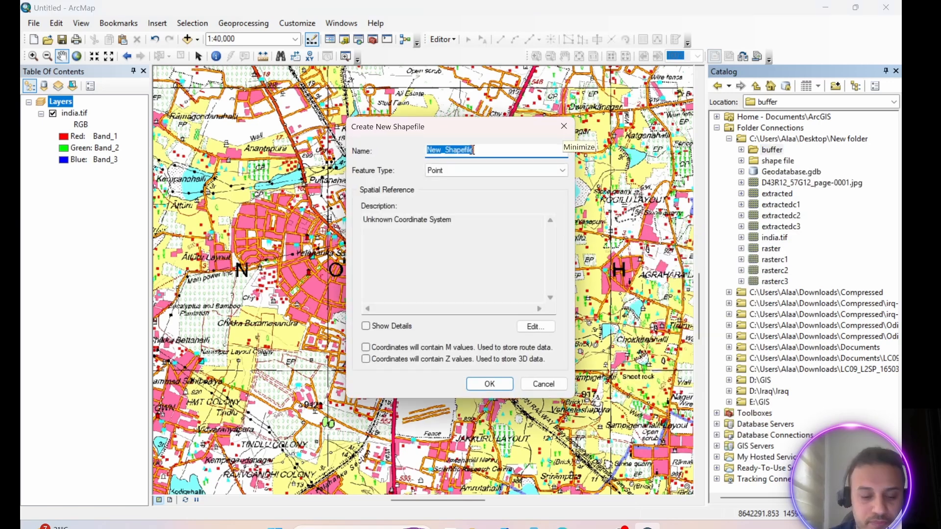
text(Road)
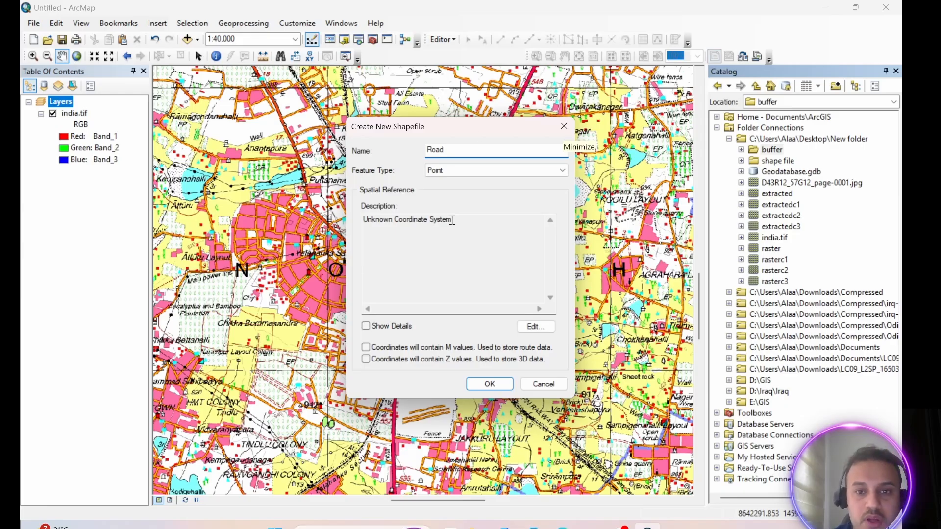
click(454, 169)
click(445, 190)
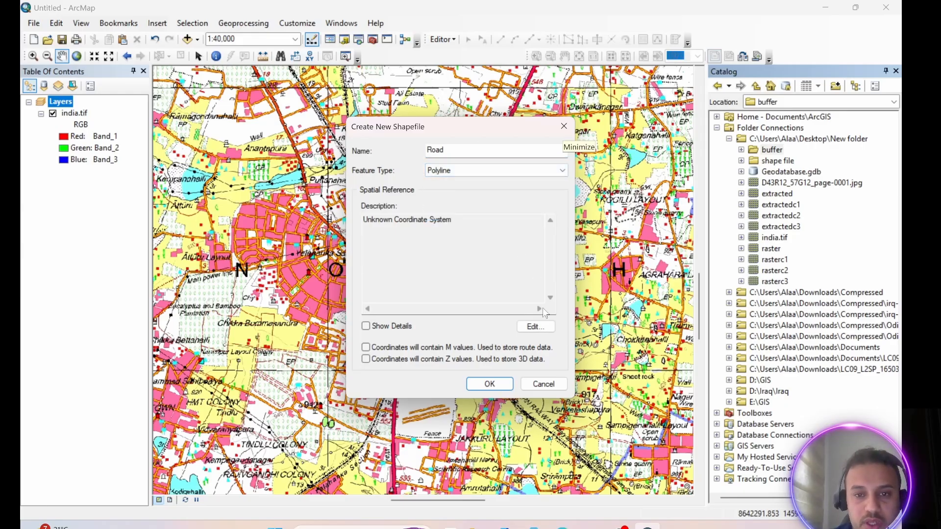
Assign the WGS 1984 coordinate system to the Road shapefile and create it
click(536, 326)
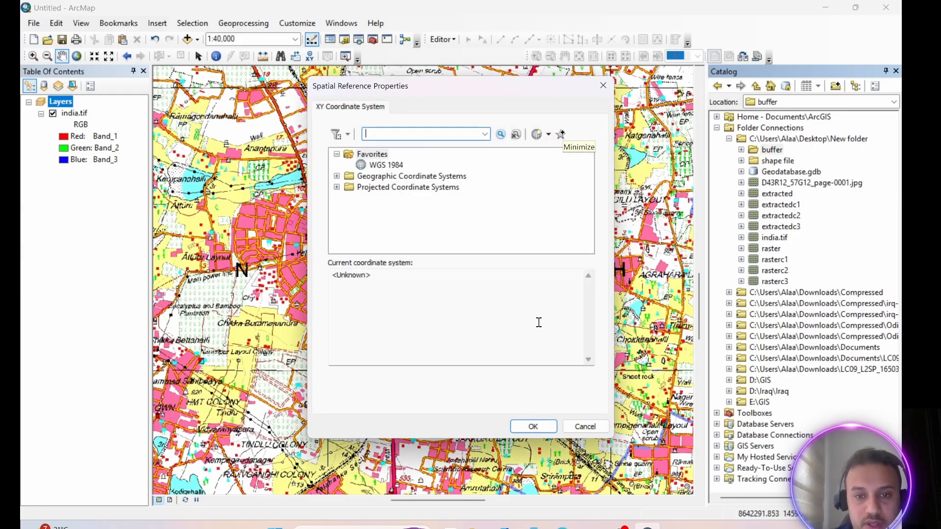
click(395, 166)
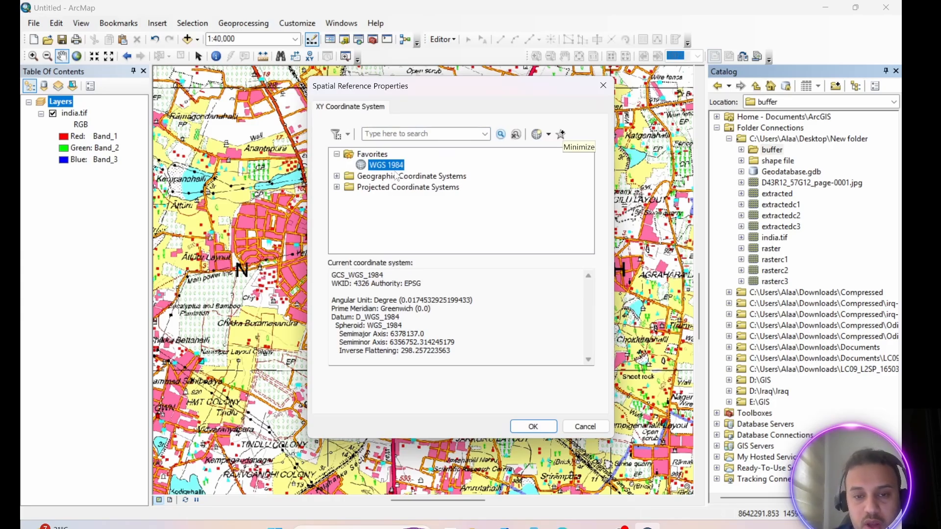
click(534, 426)
click(490, 385)
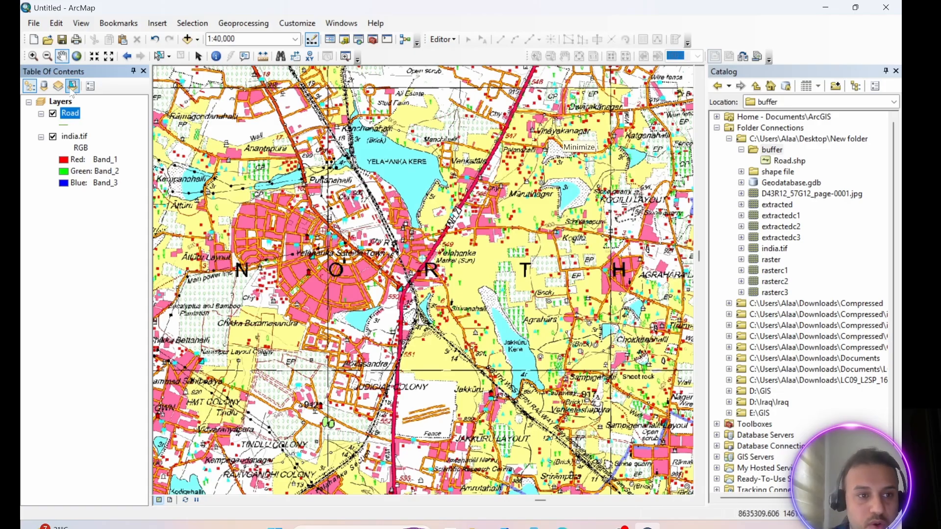
right_click(70, 119)
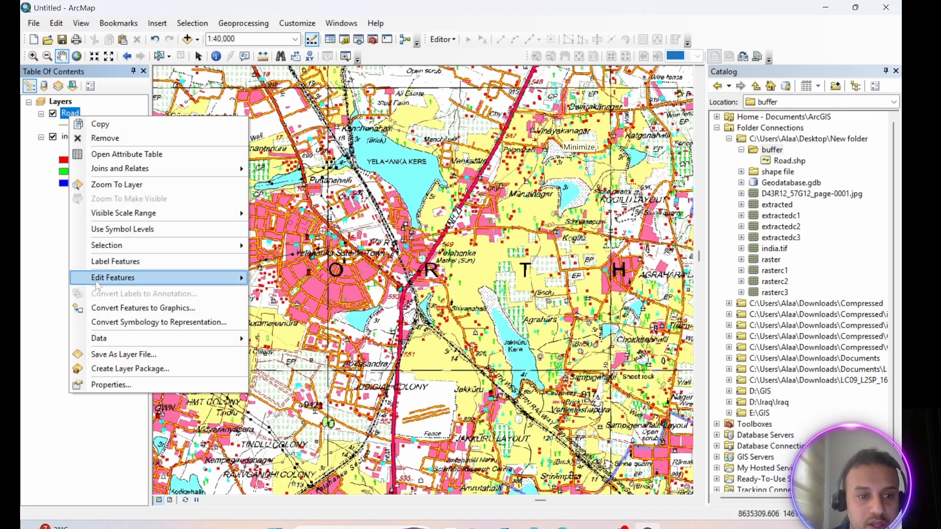
mouse_move(98, 279)
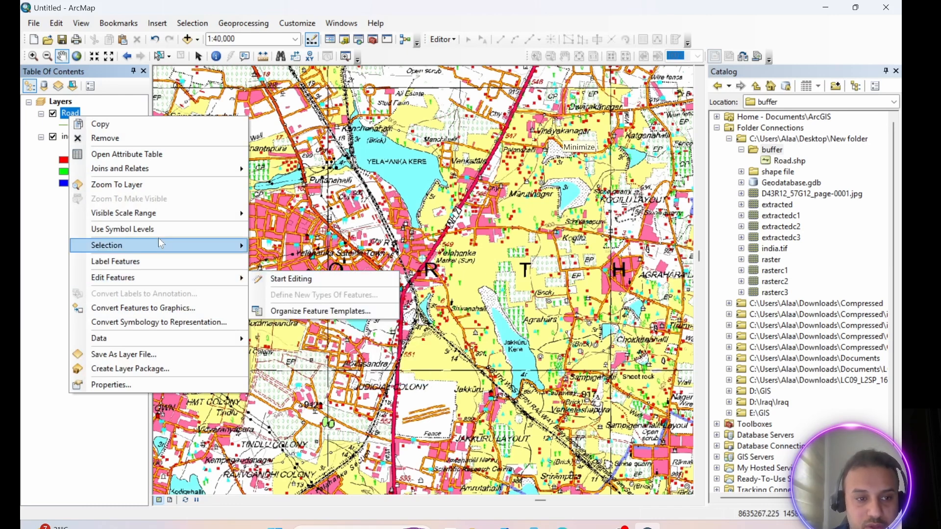
click(394, 116)
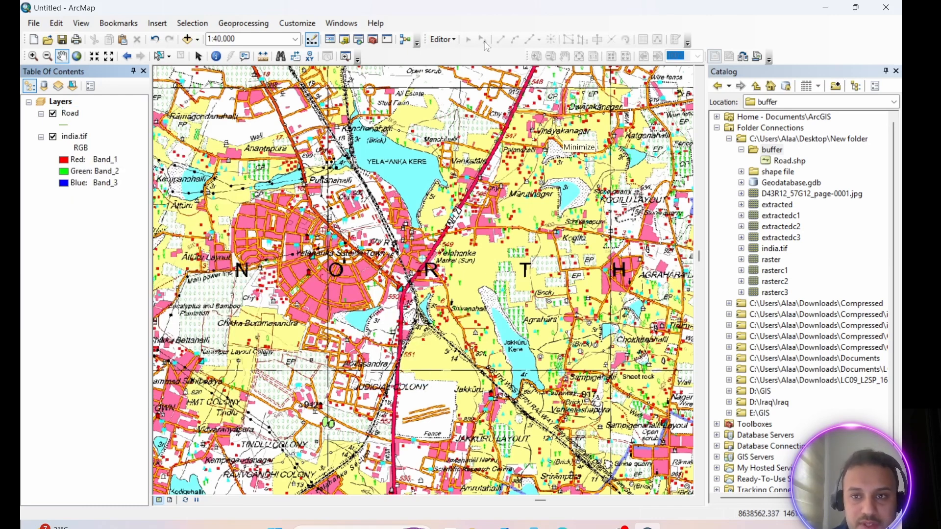
Start an edit session and choose the Road template for creating new line features
click(458, 40)
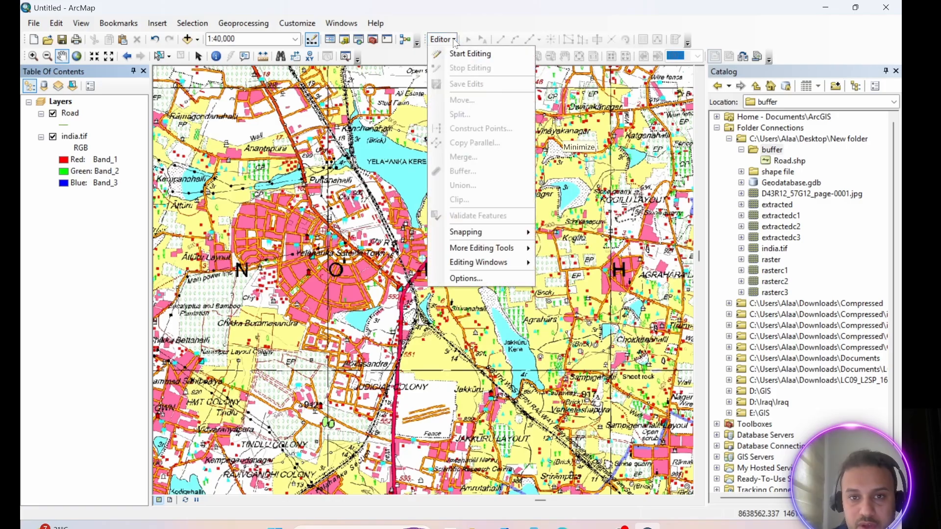
click(462, 51)
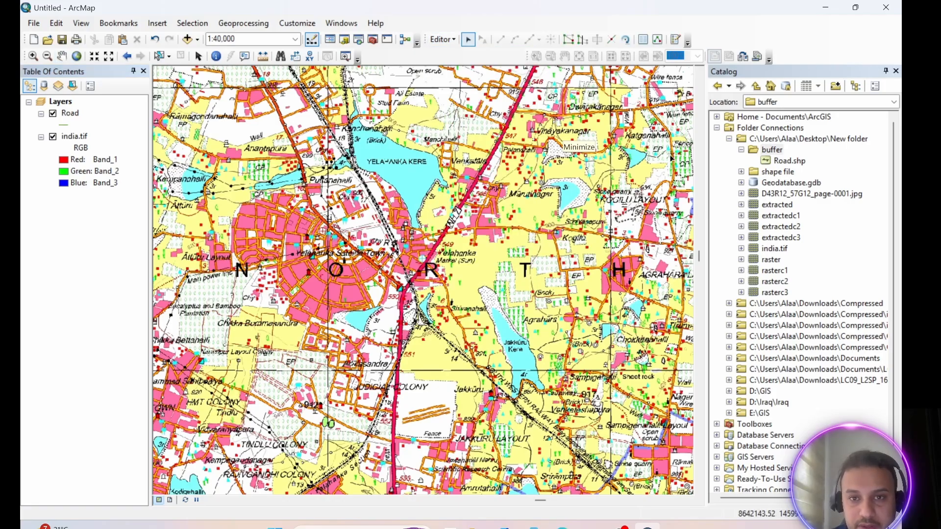
click(454, 38)
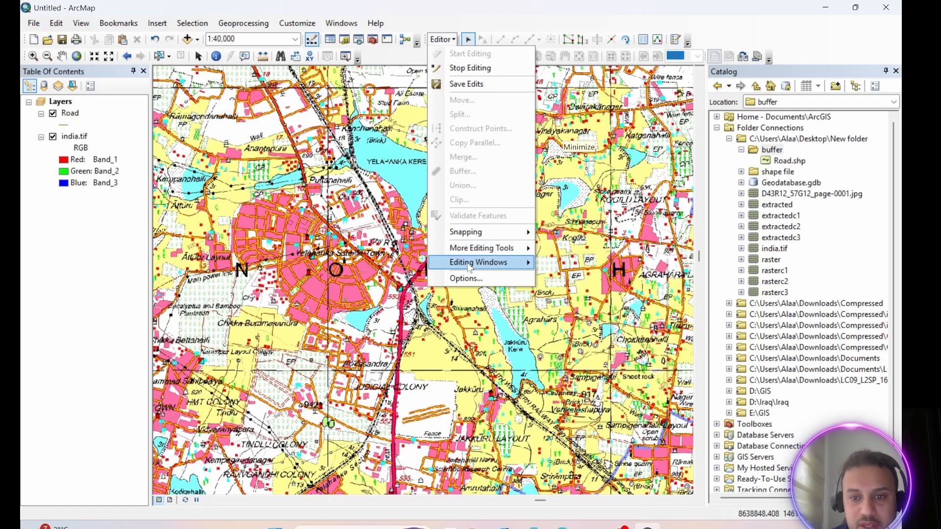
mouse_move(466, 263)
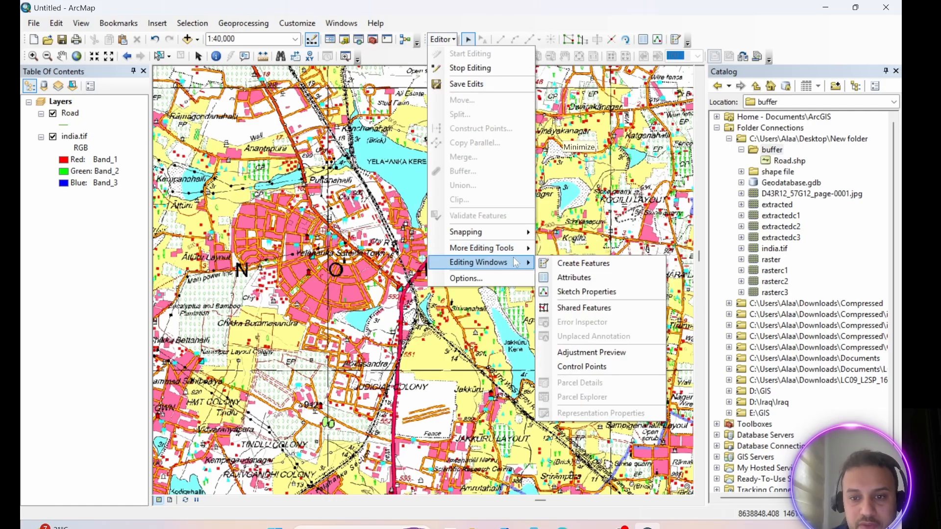
click(576, 267)
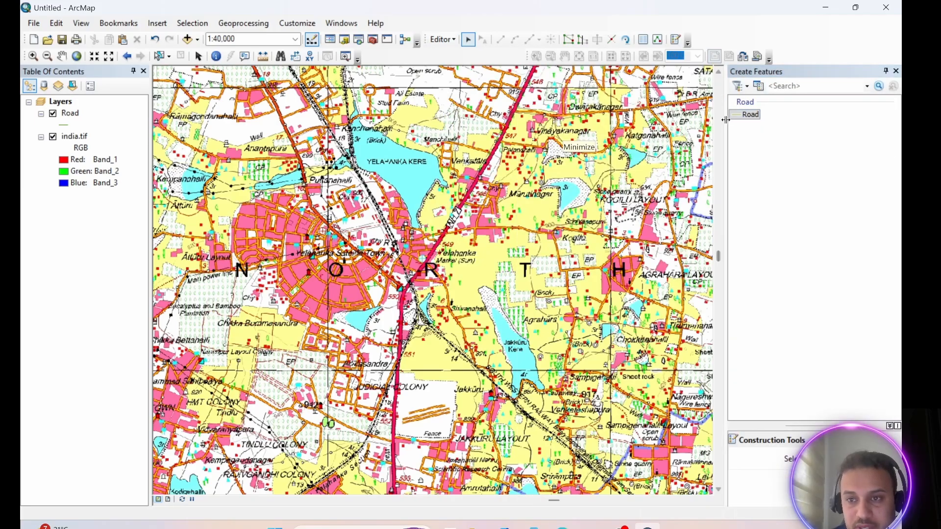
click(750, 116)
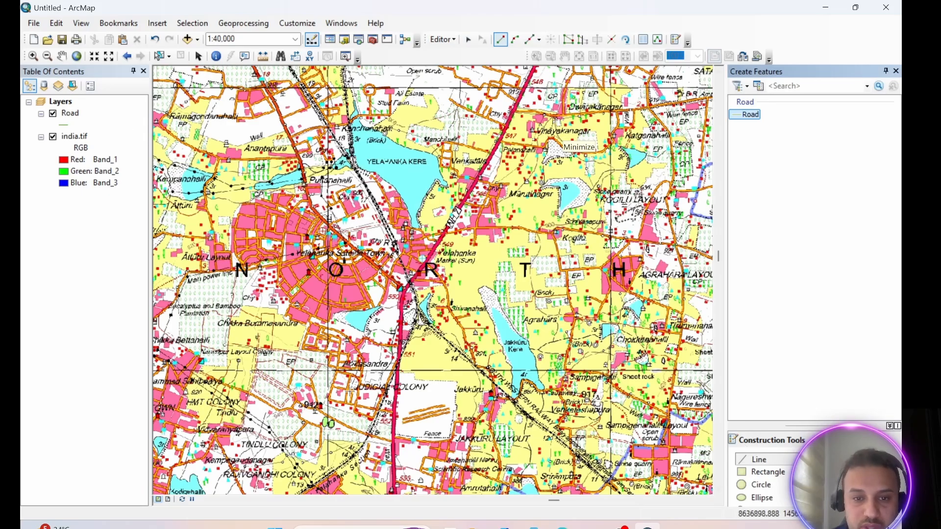
Digitize a Road line from the highway junction near Yelahanka northwest through Yelahanka Satellite Town, past Puttanahalli and Anantapura
click(404, 290)
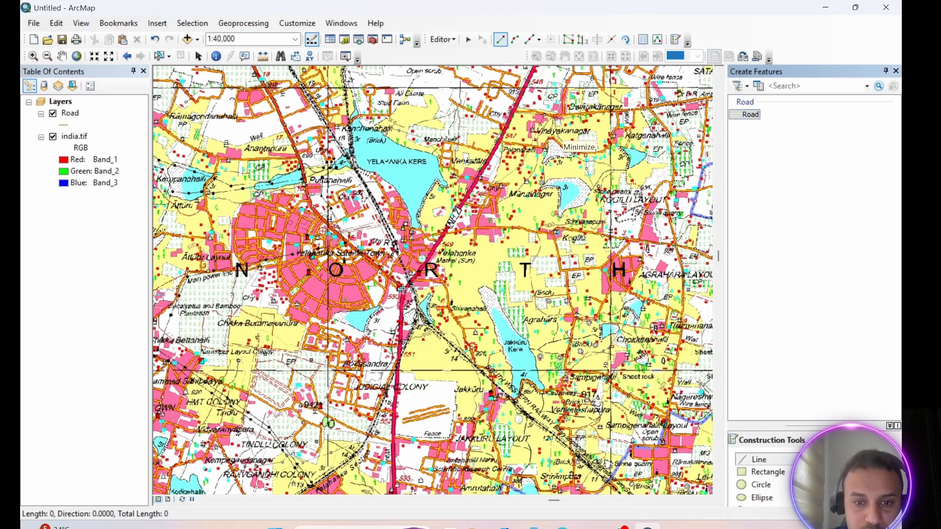
click(384, 271)
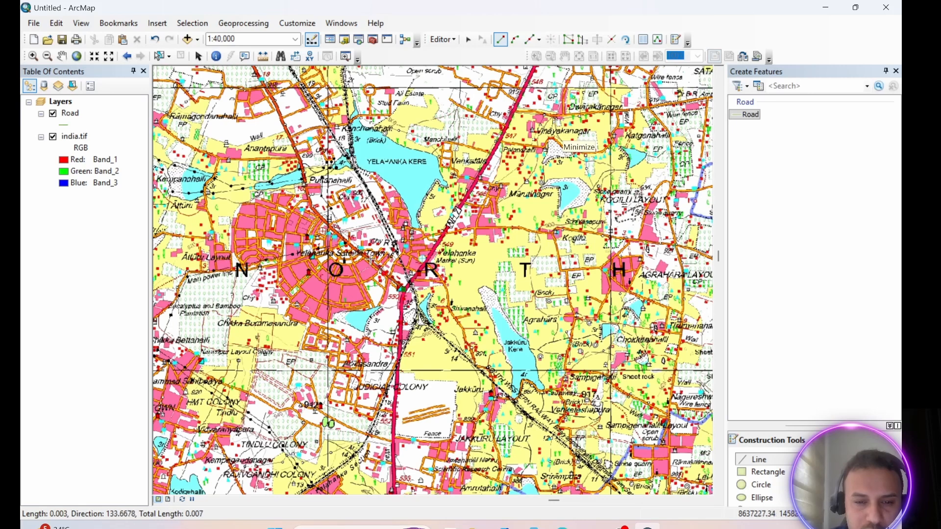
click(363, 253)
click(330, 229)
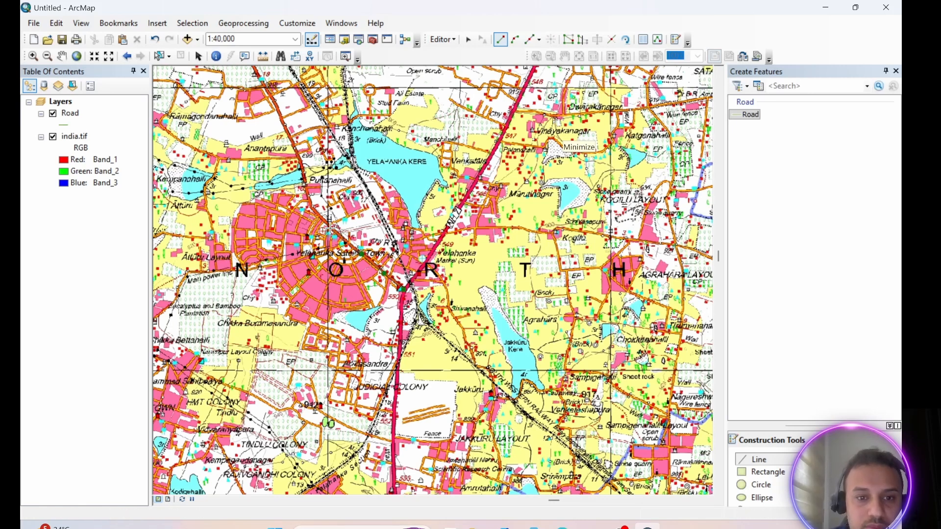
click(313, 211)
click(306, 184)
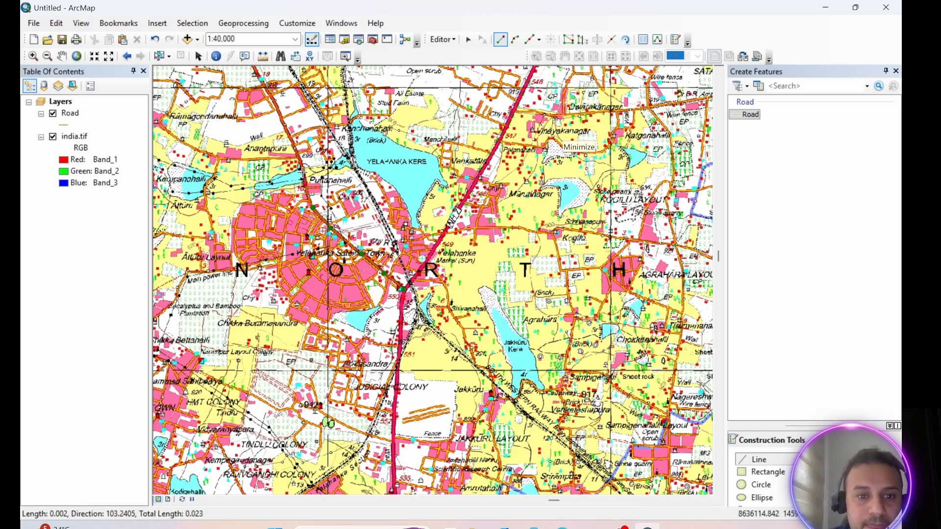
click(301, 165)
click(292, 141)
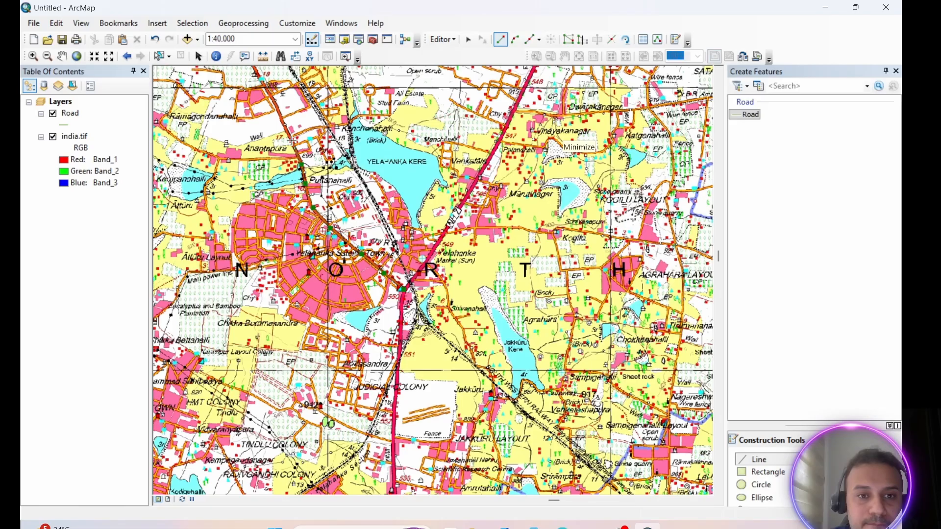
click(277, 114)
click(268, 89)
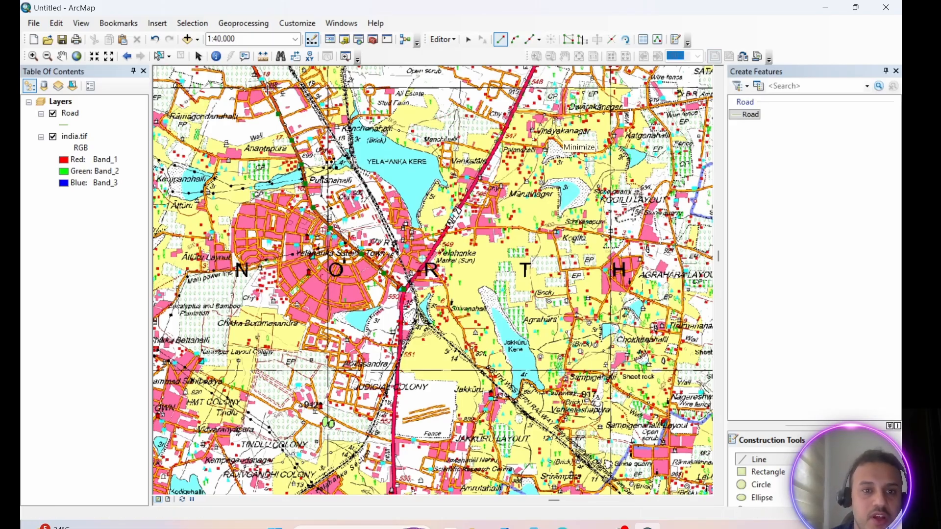
double_click(267, 90)
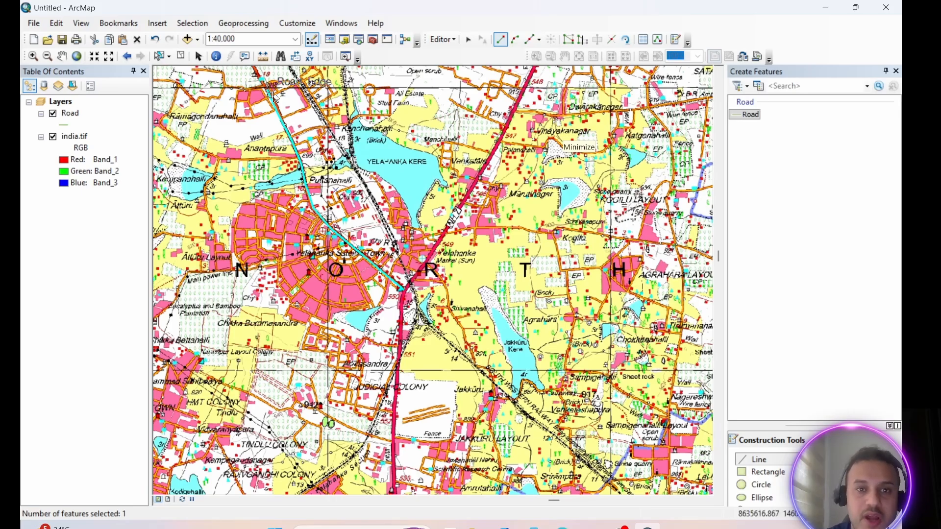
Stop the edit session and save the edits to the Road layer
click(452, 38)
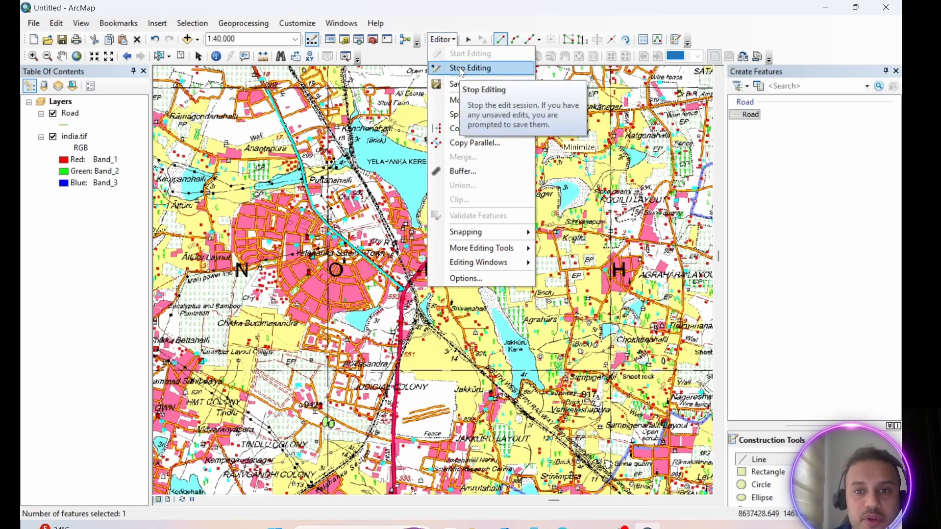
click(460, 68)
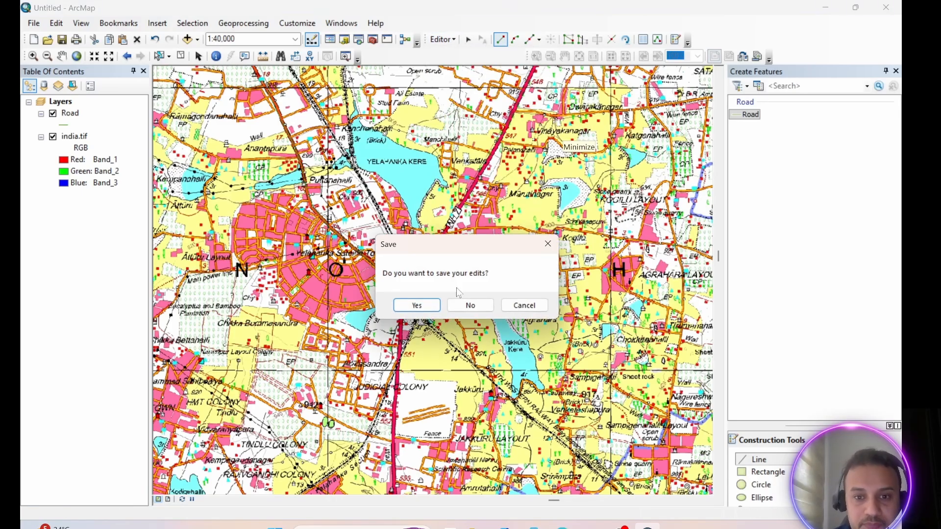
click(424, 307)
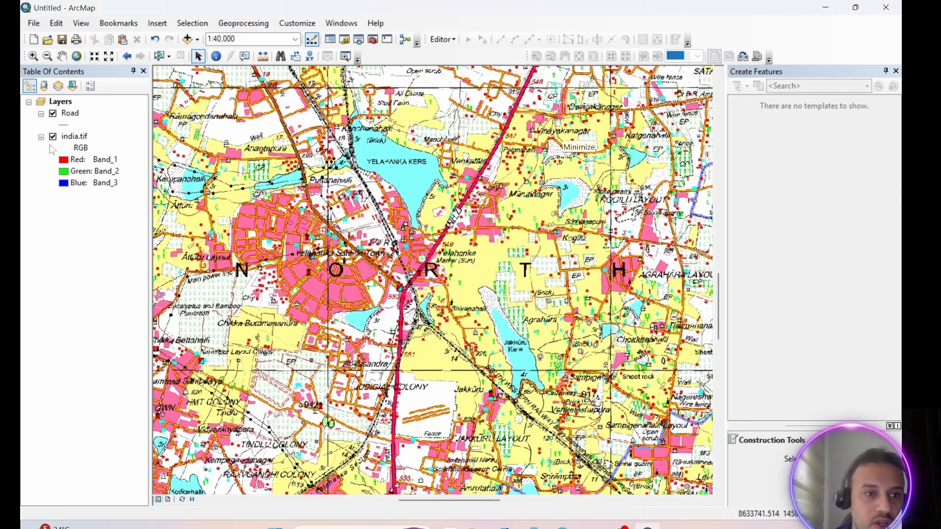
Hide the india.tif layer and start the Buffer tool with the Road layer as the input features
click(53, 137)
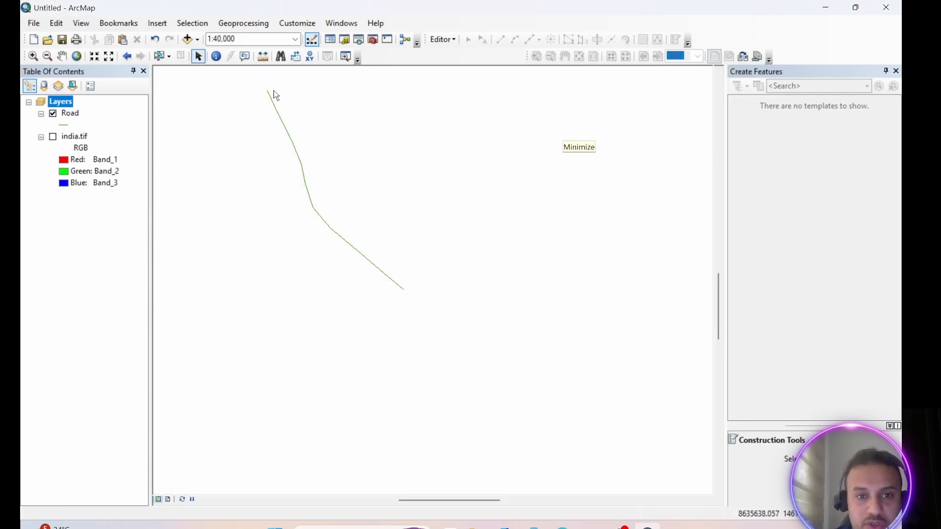
click(240, 25)
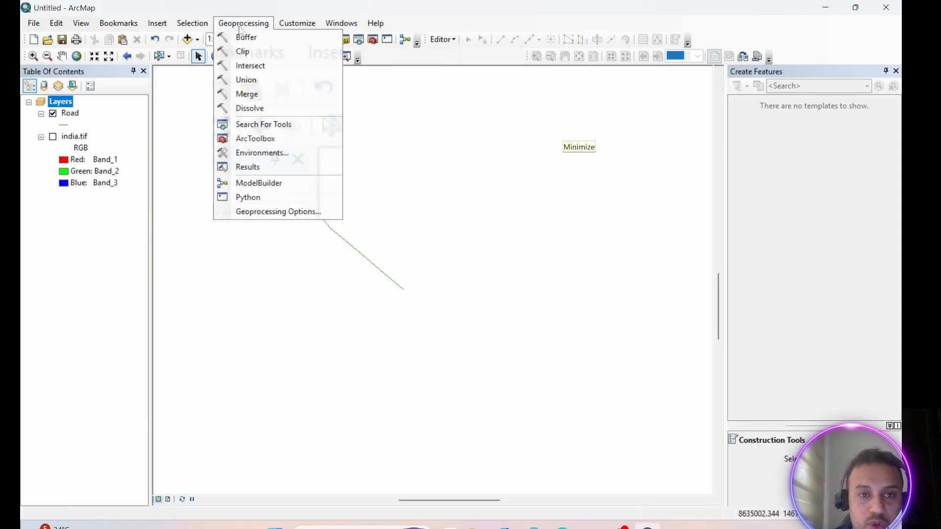
click(245, 37)
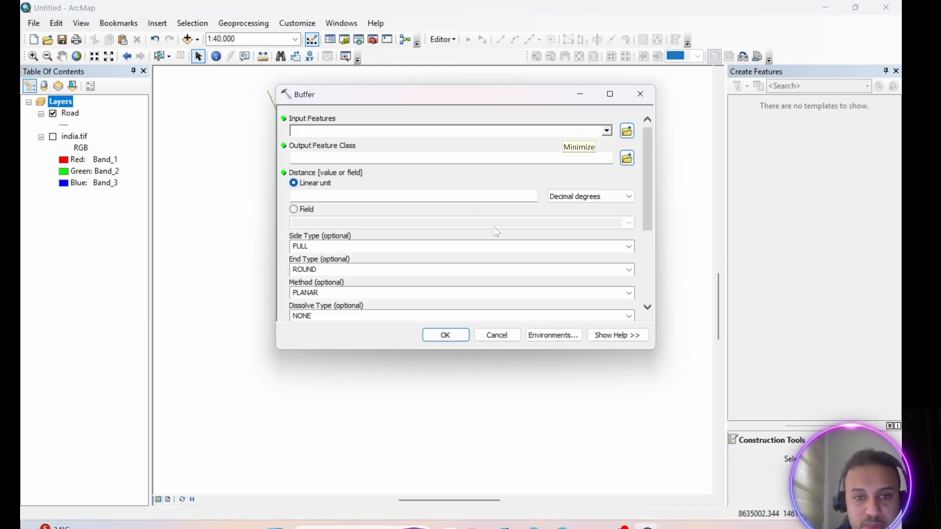
drag(70, 116, 316, 131)
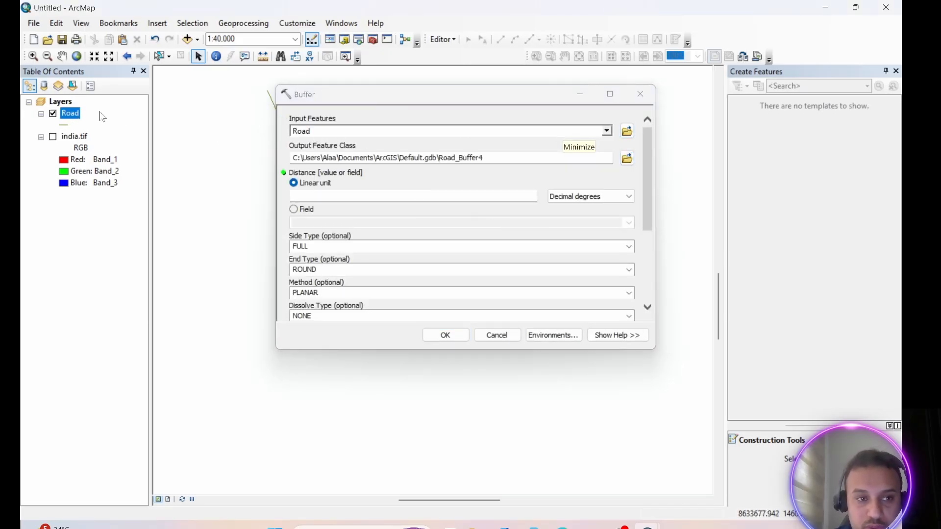
Set the buffer output feature class to Roadbuffer.shp in the buffer folder
click(627, 159)
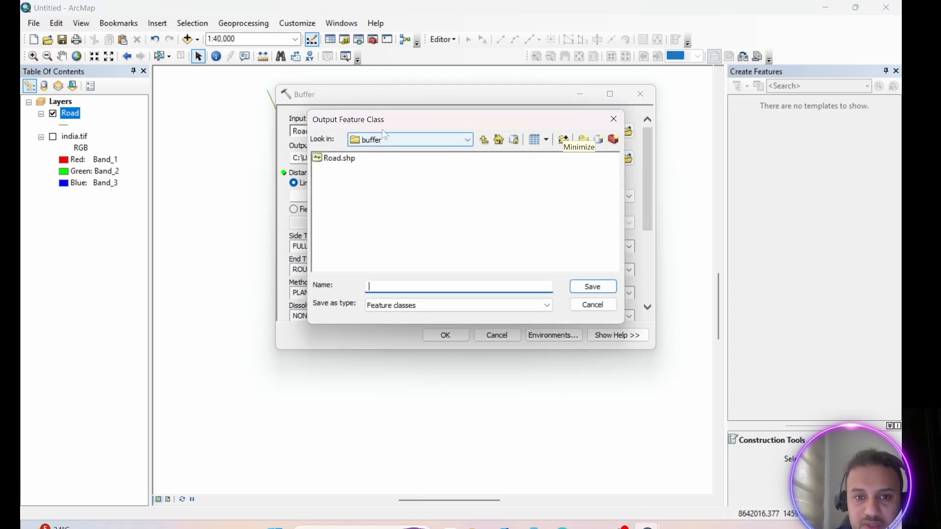
click(334, 160)
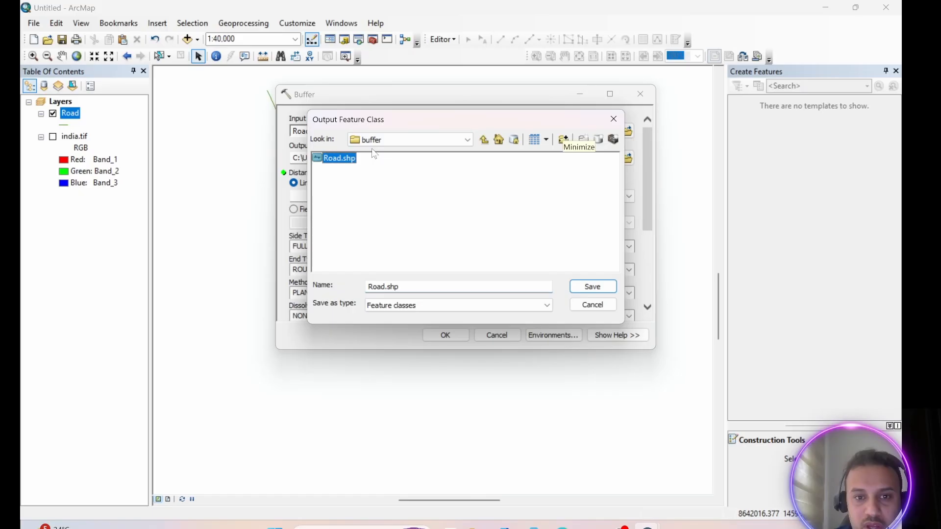
click(386, 287)
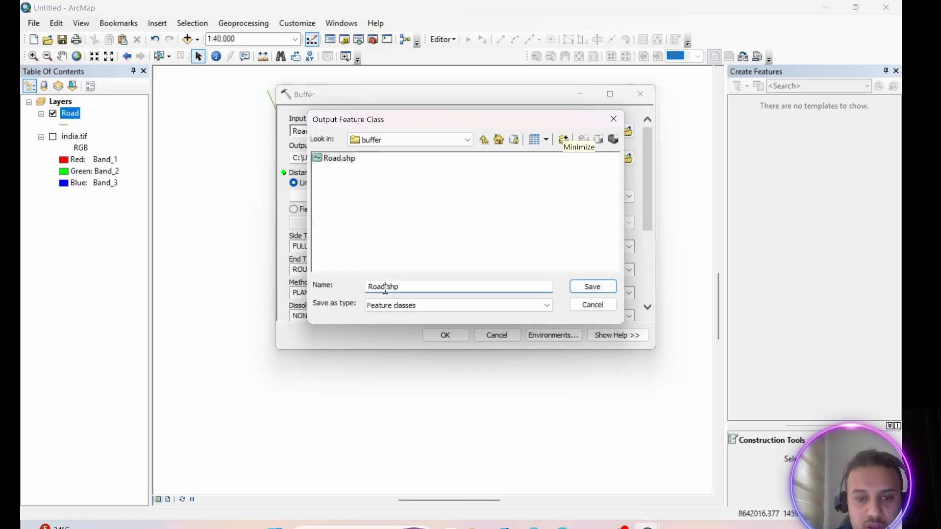
text(buffer)
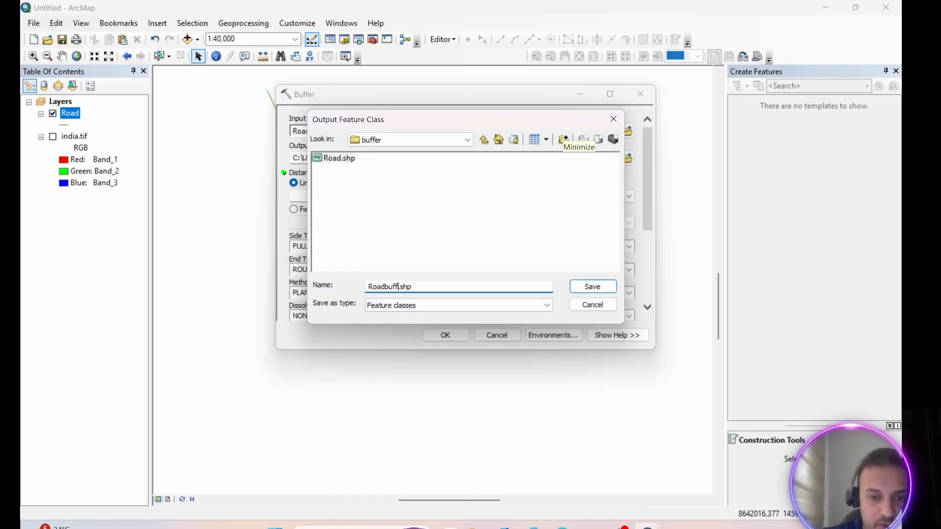
click(593, 288)
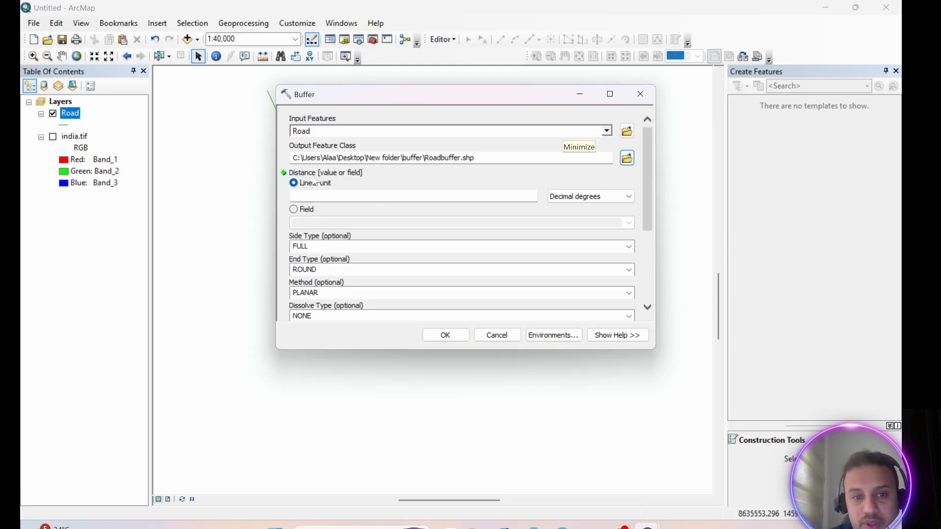
Set the linear buffer distance to 200 meters and run the Buffer tool
click(506, 194)
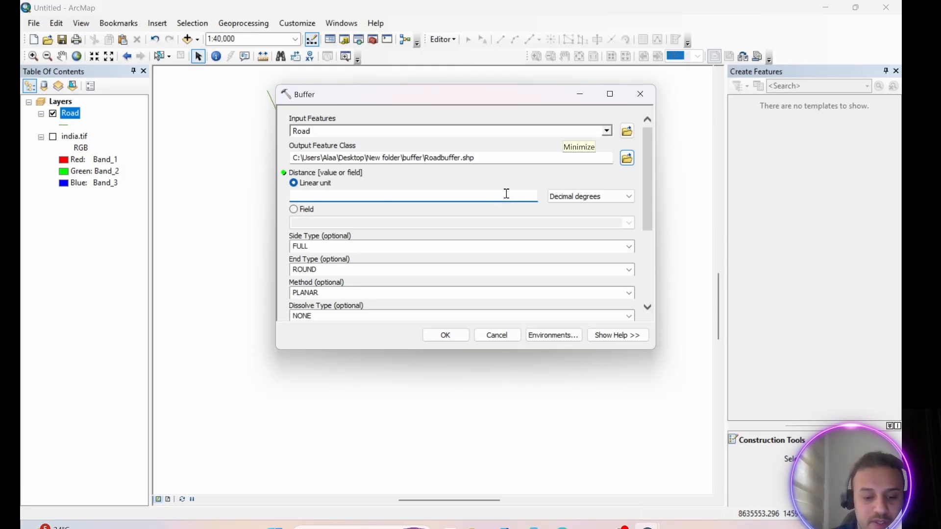
text(200)
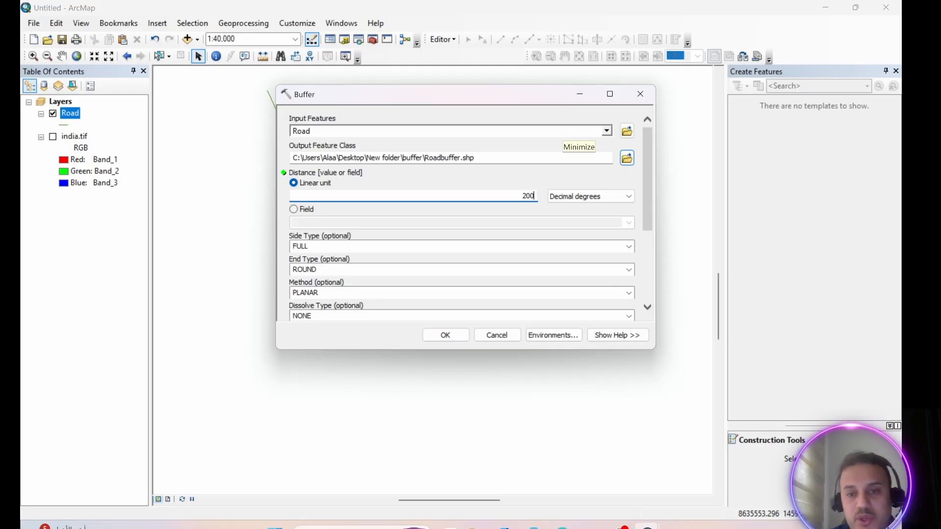
click(629, 198)
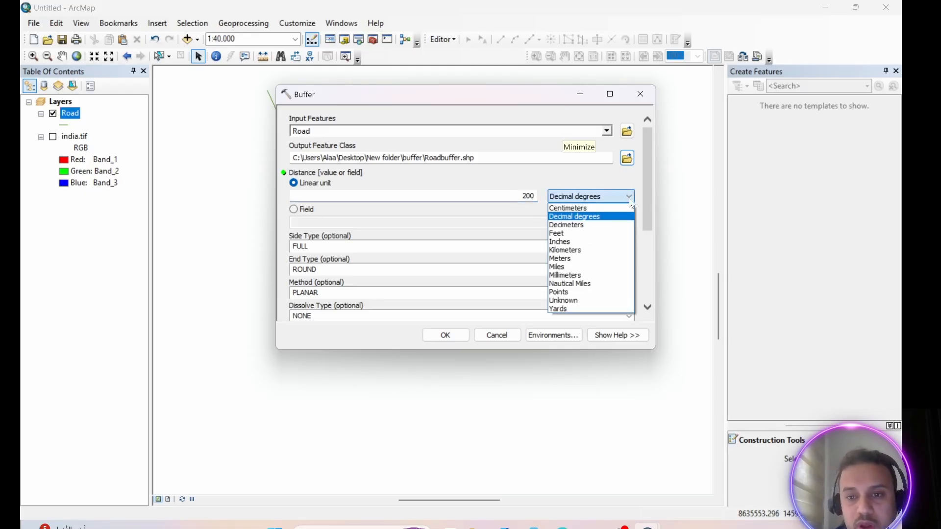
click(565, 258)
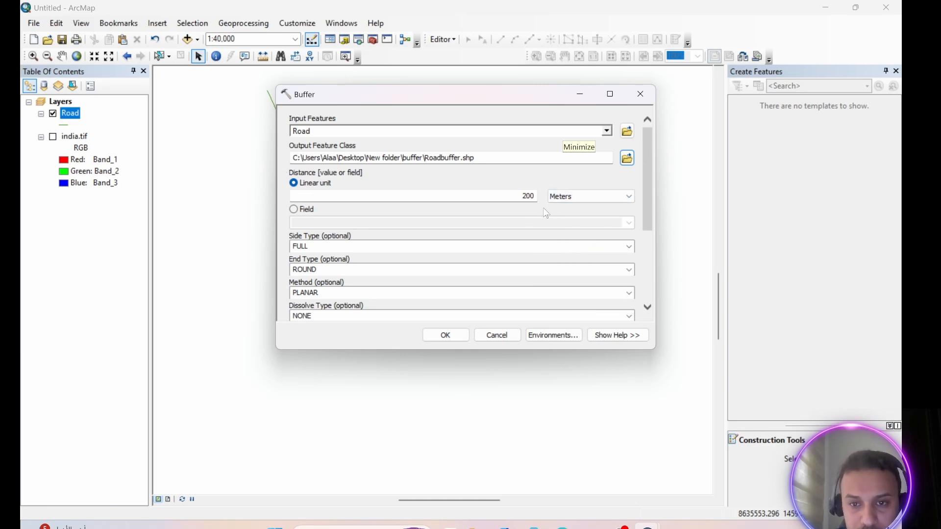
click(447, 335)
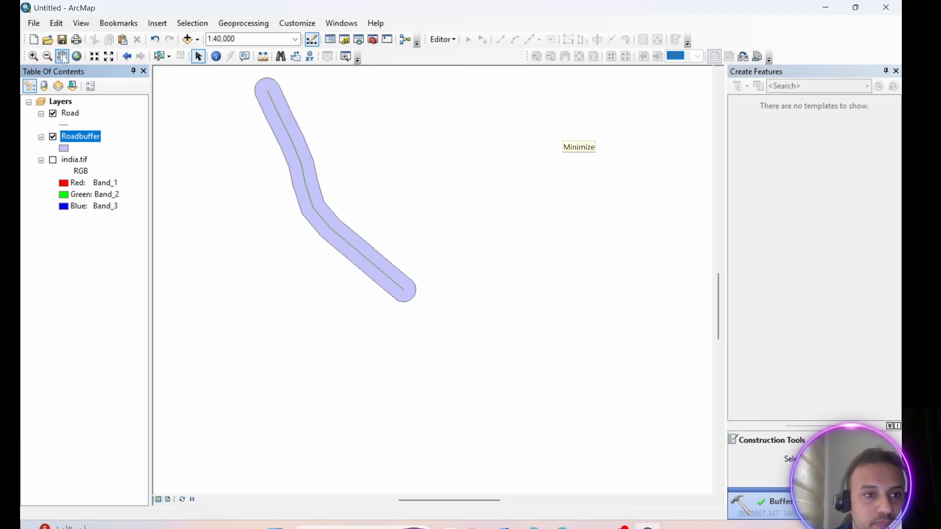
Examine the Roadbuffer polygon up close and compare it with the india.tif map displayed beneath it
scroll(283, 146, up, 1)
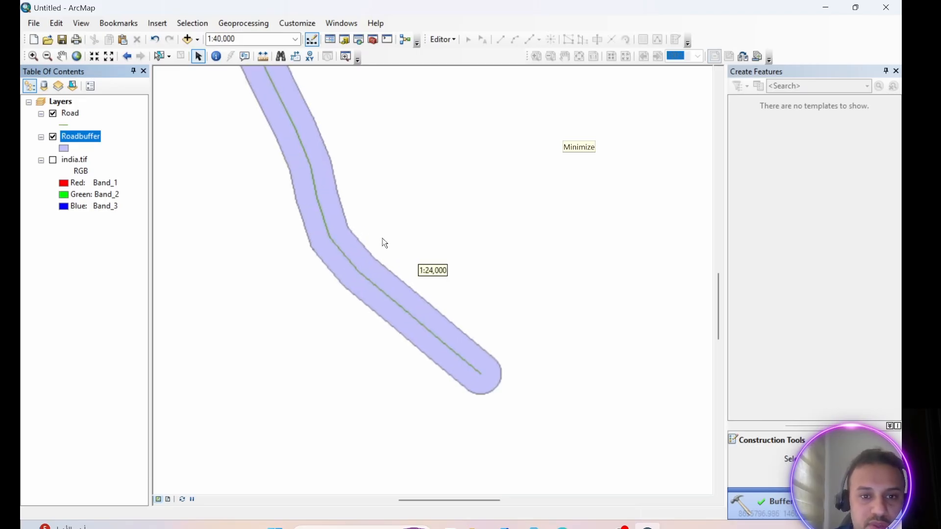
scroll(358, 239, up, 3)
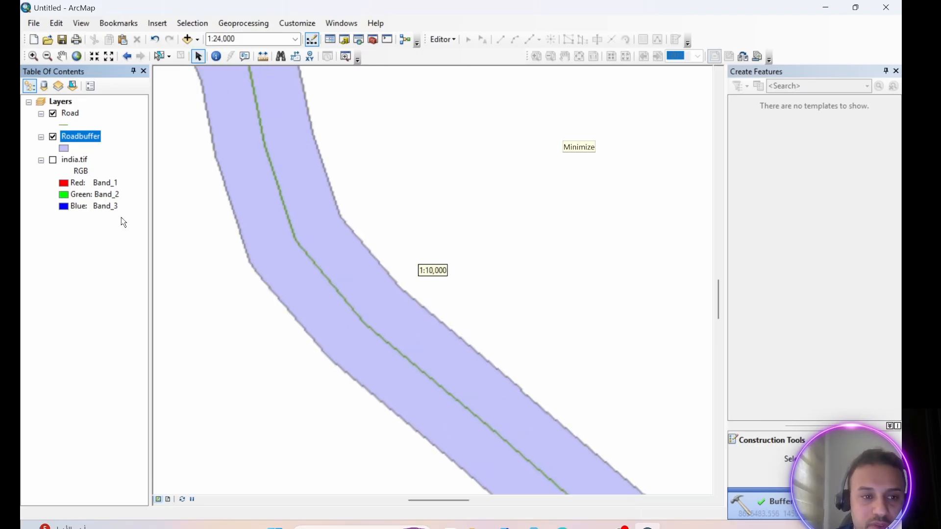
click(53, 160)
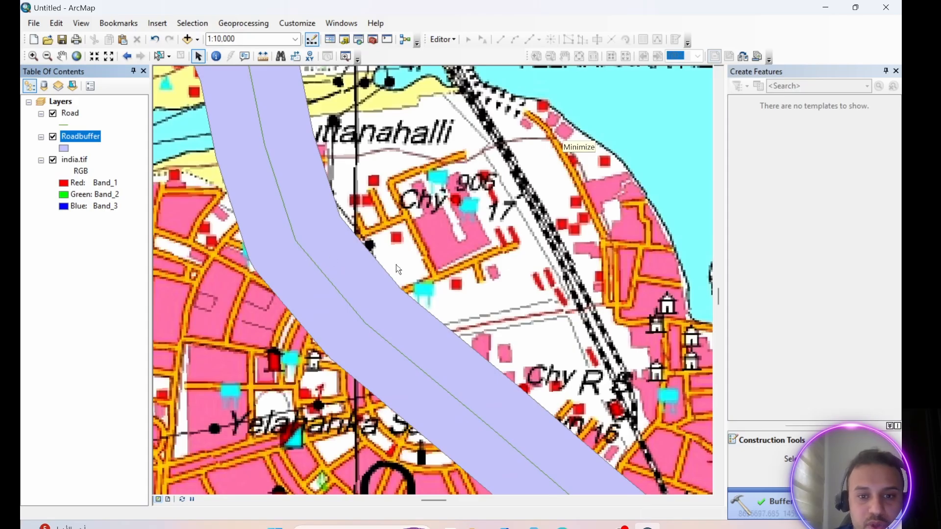
scroll(370, 268, down, 3)
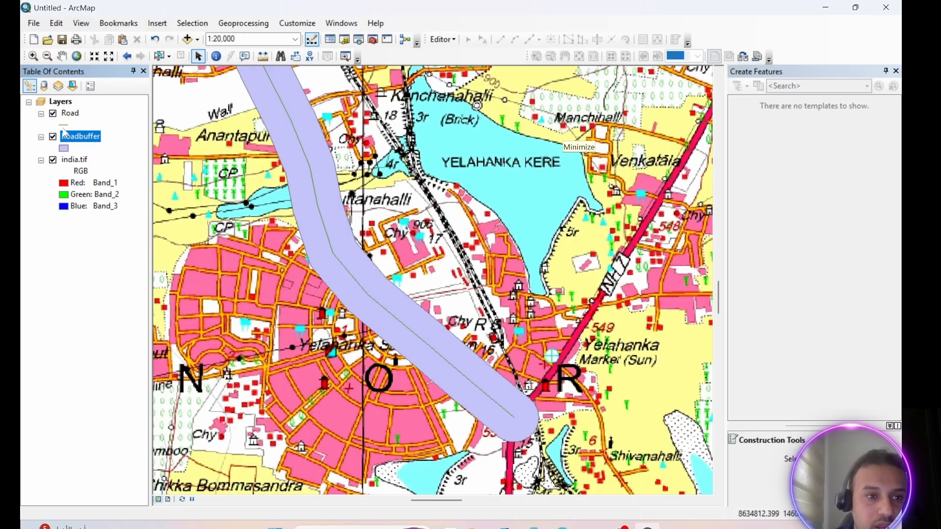
Measure from the Road line to the Roadbuffer edge with india.tif hidden, and show india.tif again
click(53, 160)
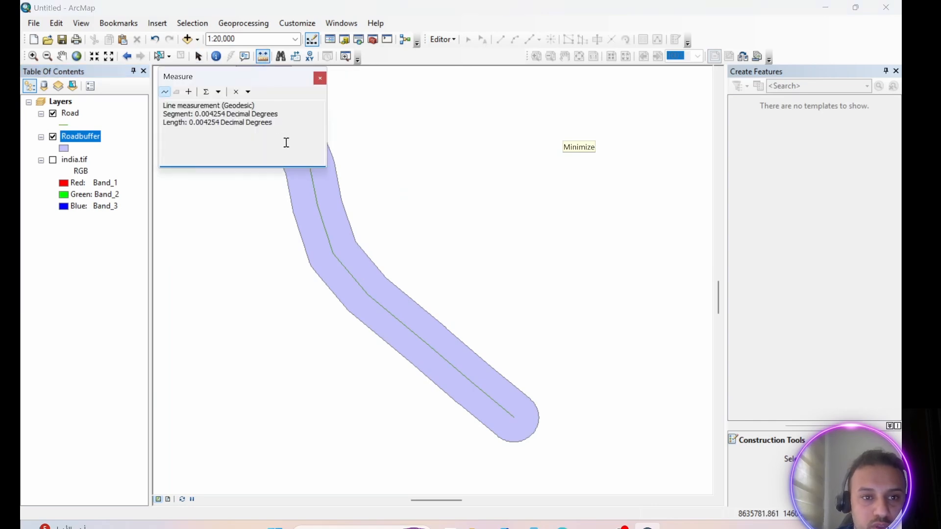
click(319, 206)
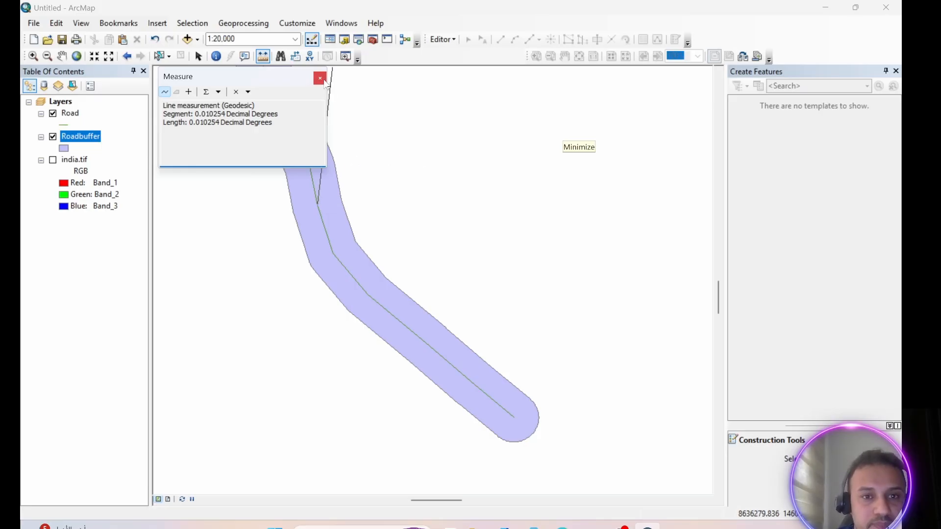
click(322, 81)
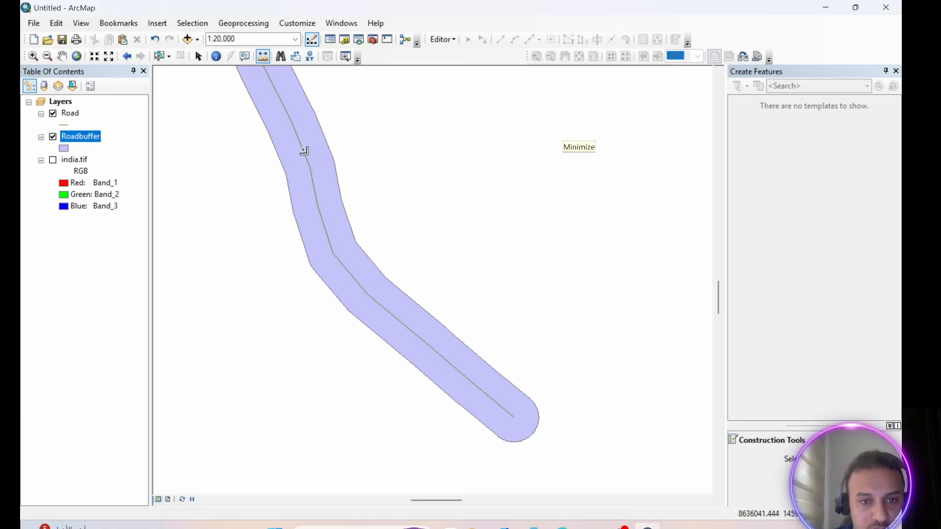
click(307, 151)
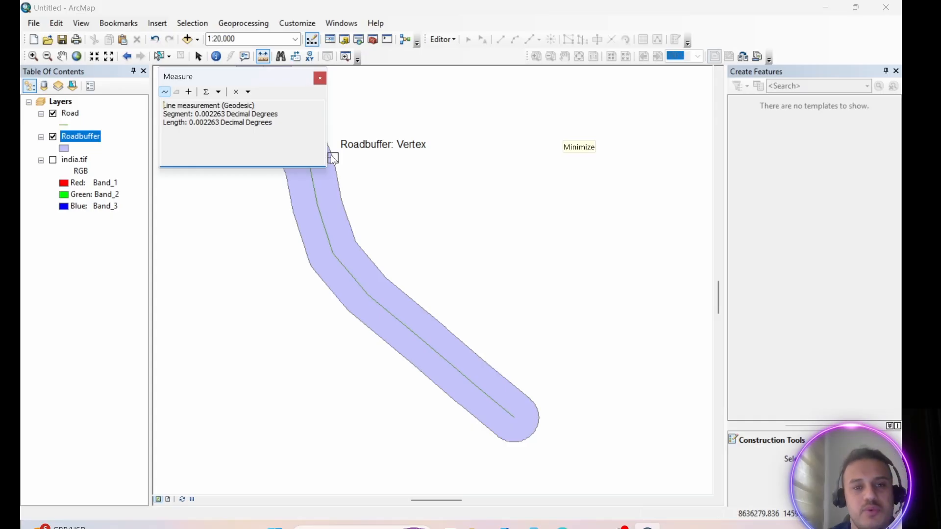
click(321, 79)
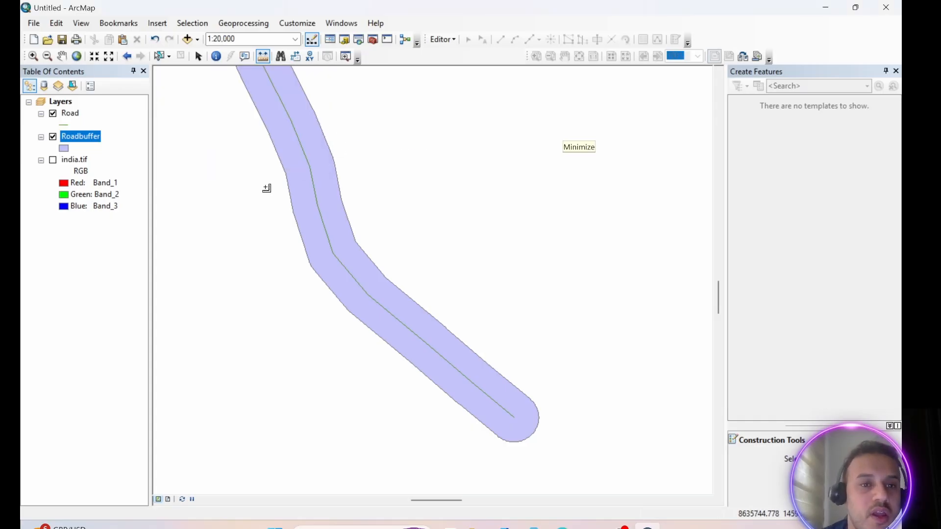
click(54, 161)
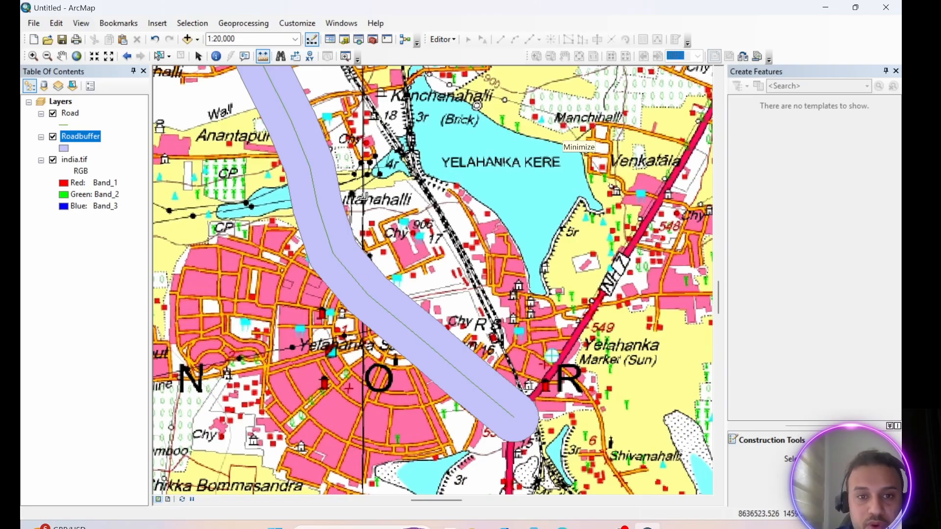
Replace the Create Features window with the Catalog and begin a new Point shapefile named points in the buffer folder
click(345, 41)
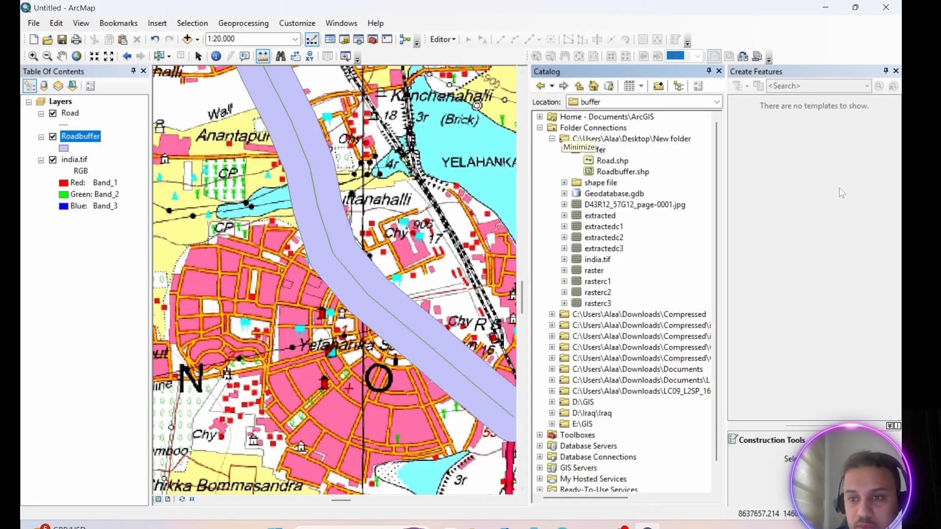
click(896, 71)
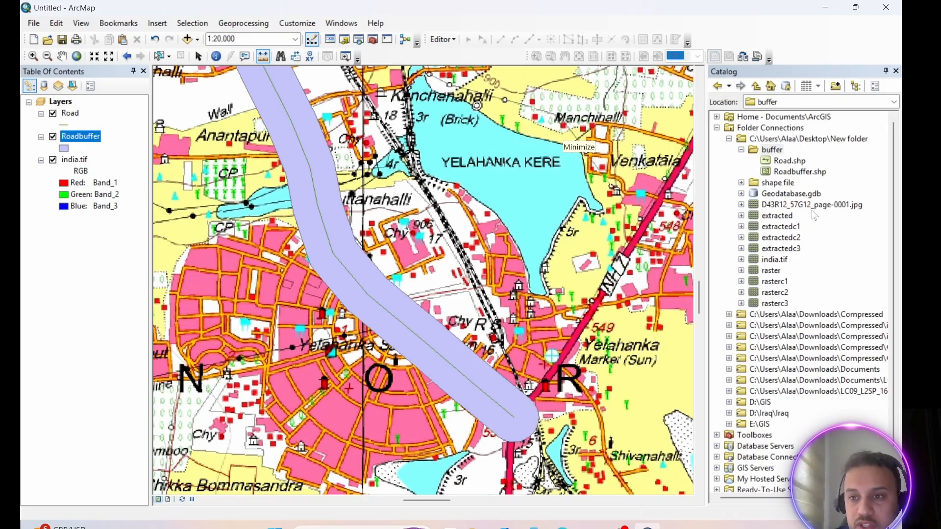
right_click(772, 150)
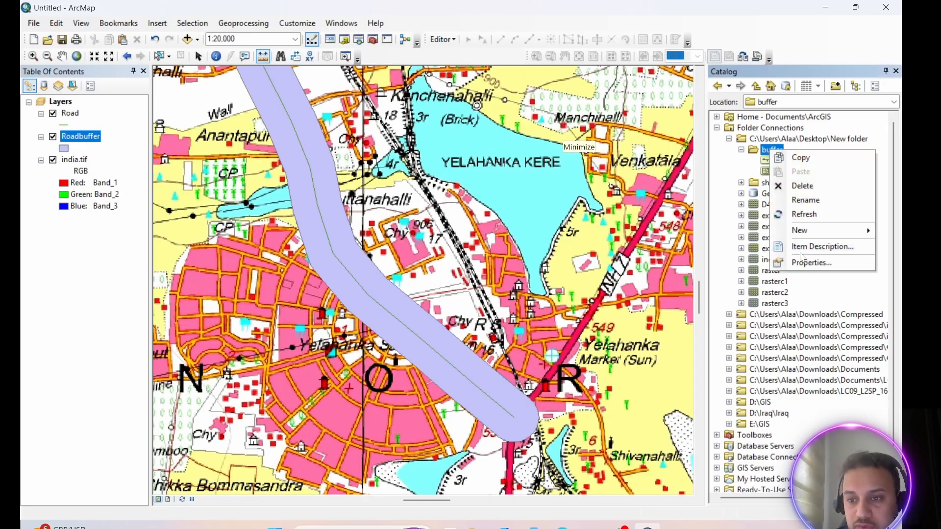
mouse_move(800, 235)
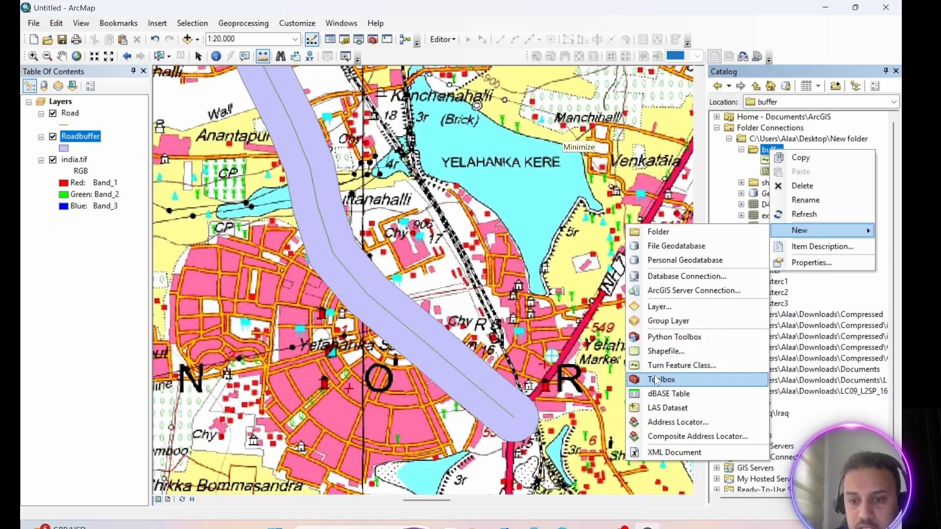
click(659, 352)
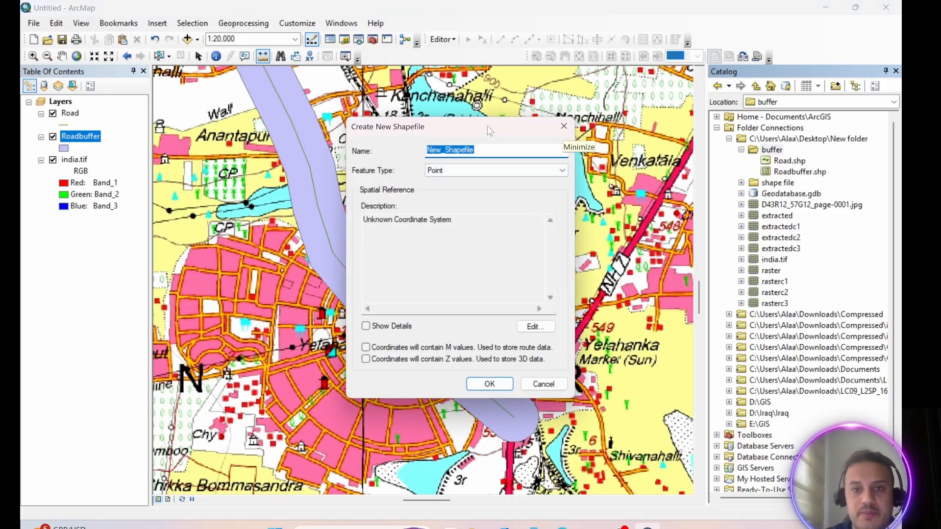
drag(489, 130, 690, 127)
text(points)
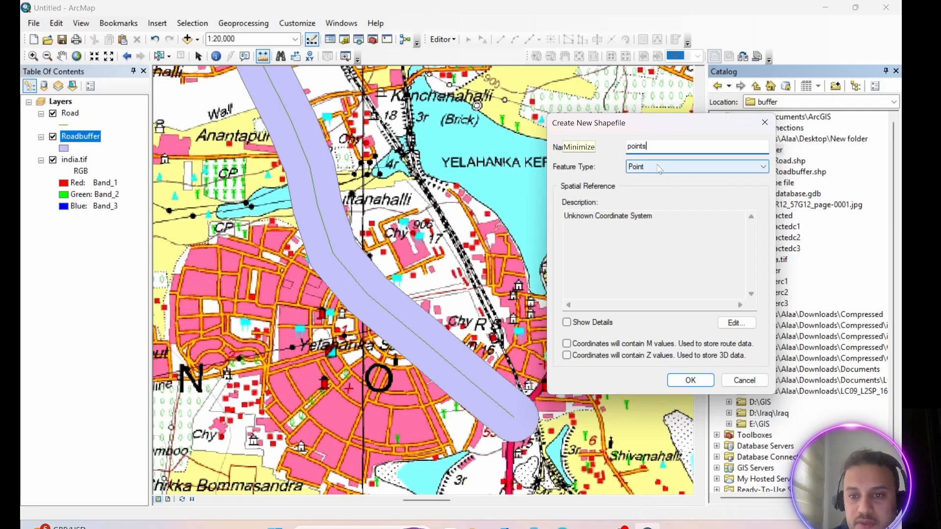
Assign the WGS 1984 coordinate system to the points shapefile and create it
click(738, 325)
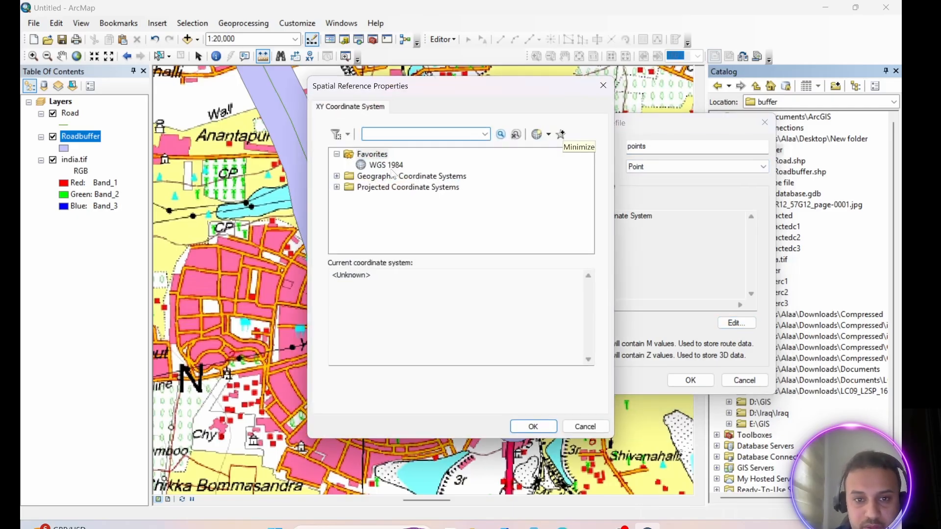
click(386, 165)
click(533, 424)
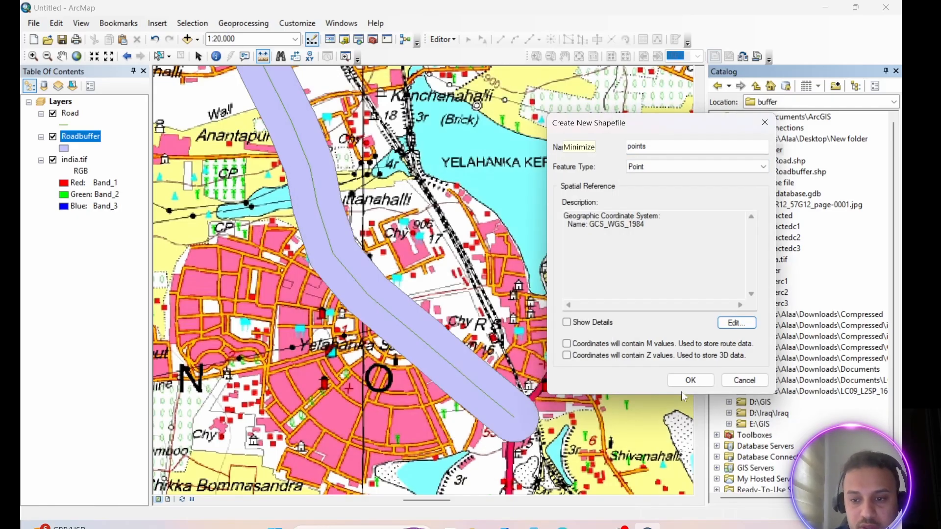
click(689, 381)
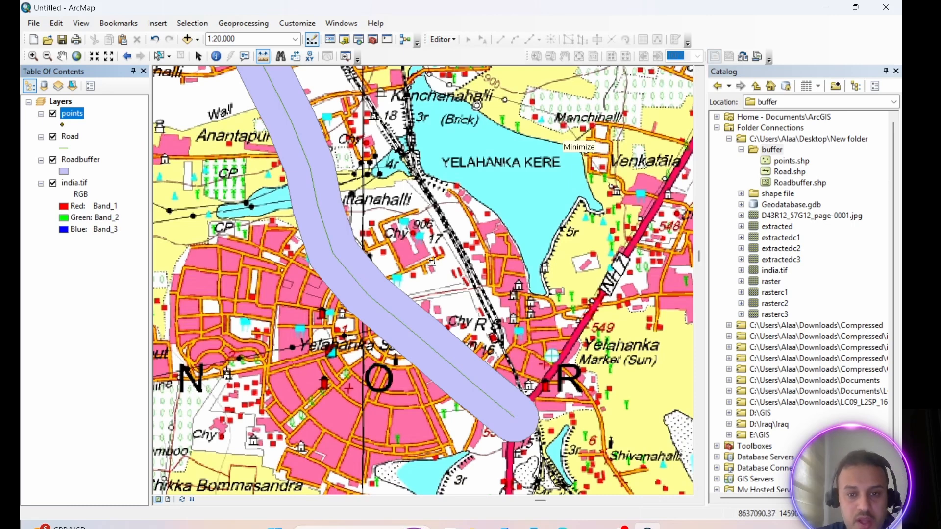
Start an edit session, replace the Catalog with the Create Features window, and choose the points template
scroll(434, 266, up, 1)
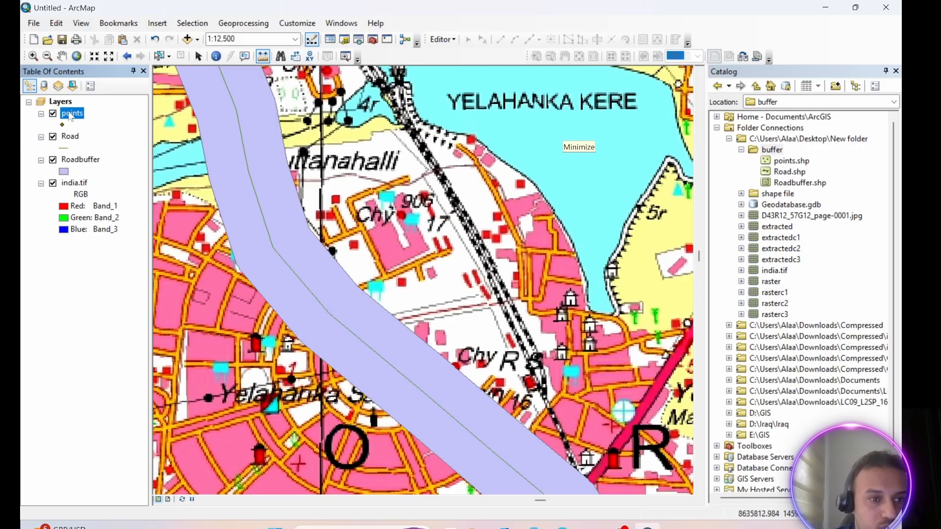
click(442, 39)
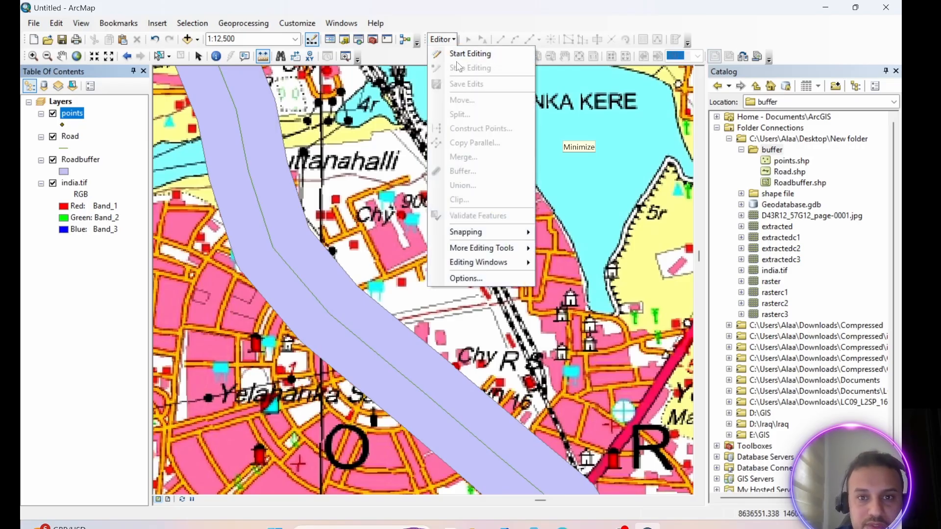
click(457, 55)
click(453, 40)
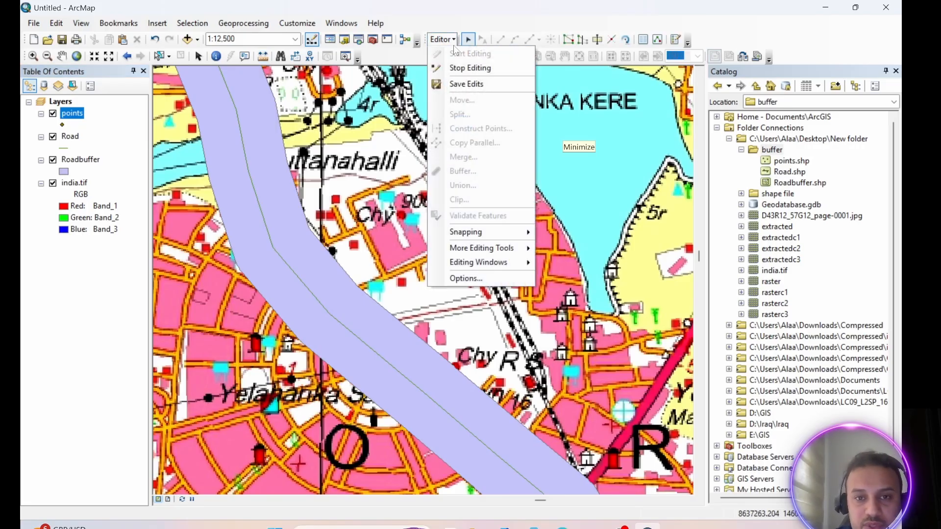
mouse_move(474, 266)
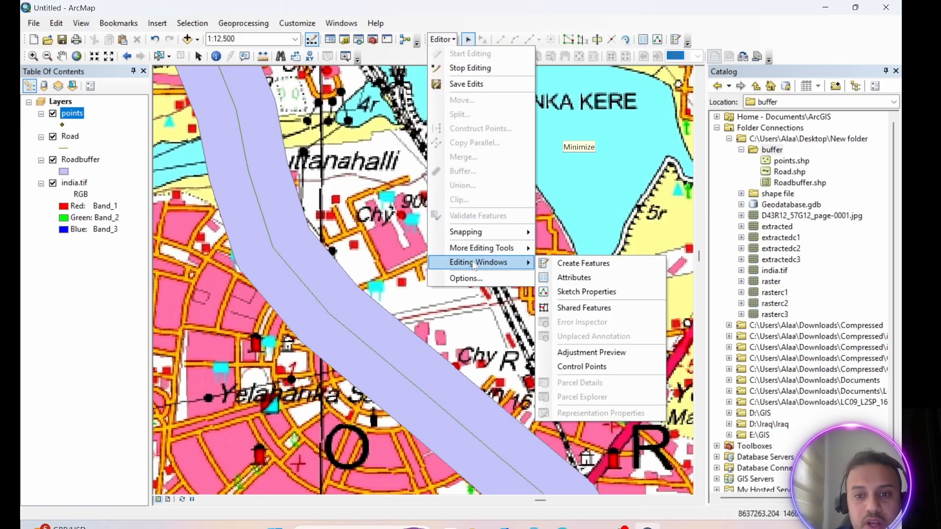
click(583, 264)
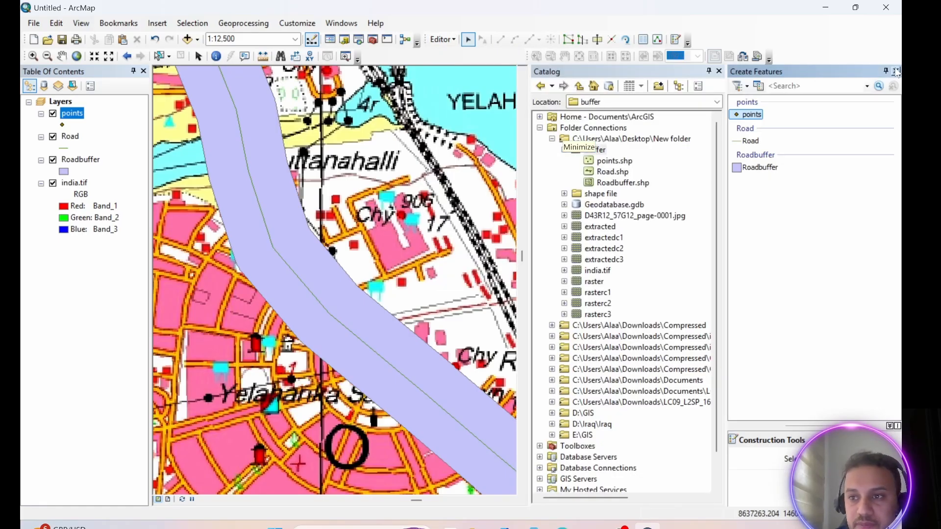
click(719, 71)
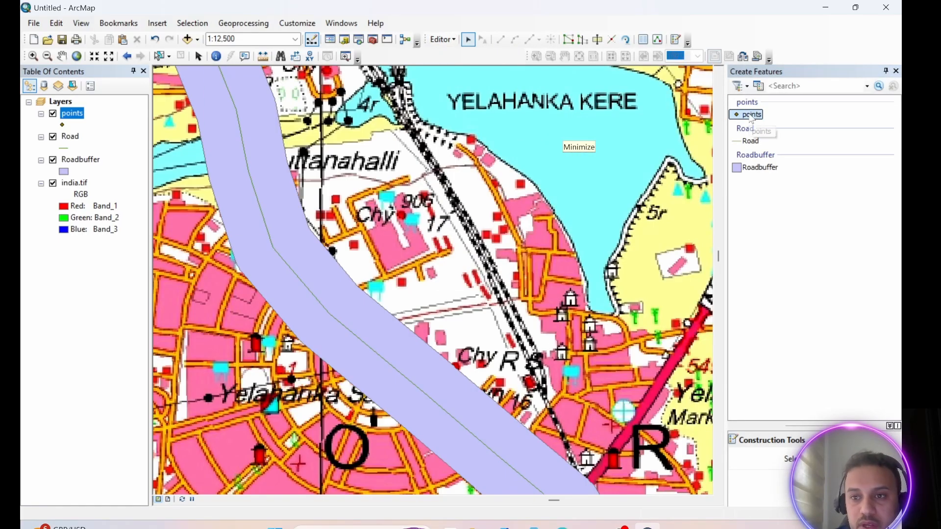
click(751, 116)
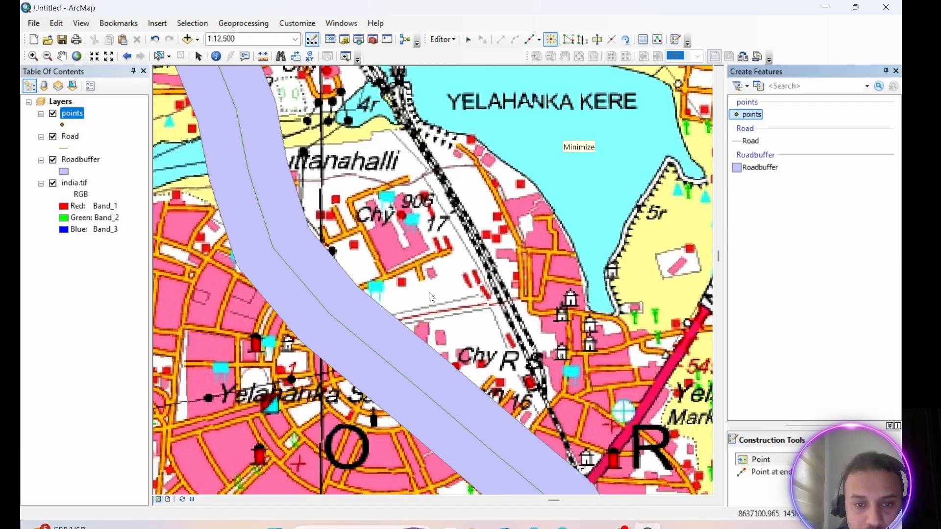
Digitize points on the small red building symbols around both sides of the Roadbuffer polygon
click(402, 281)
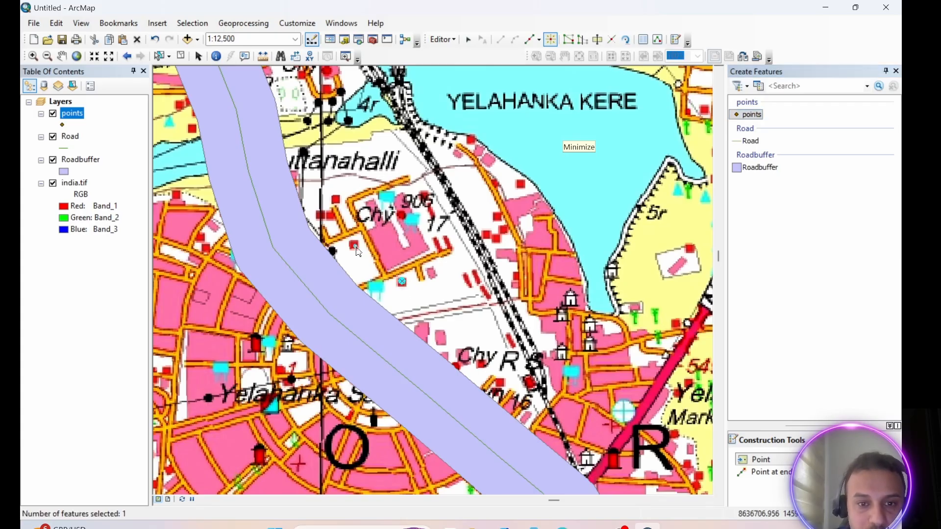
click(337, 202)
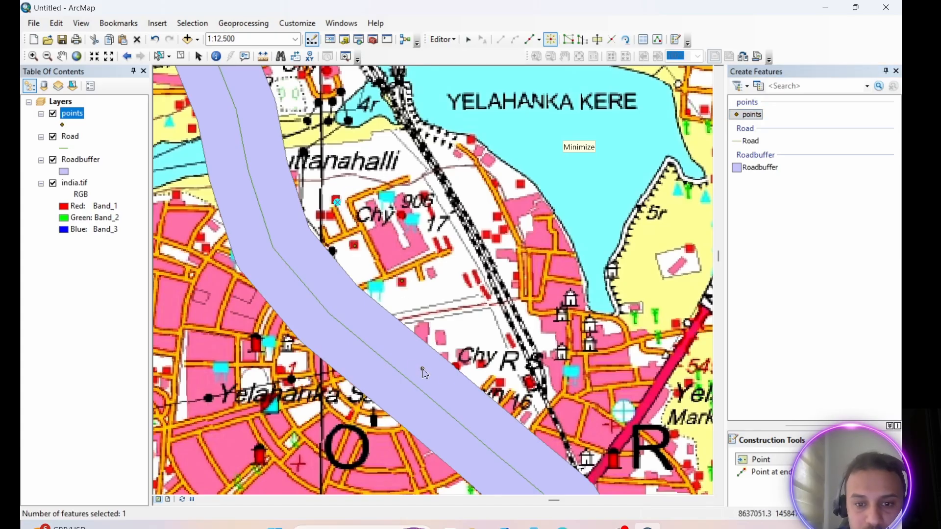
click(484, 234)
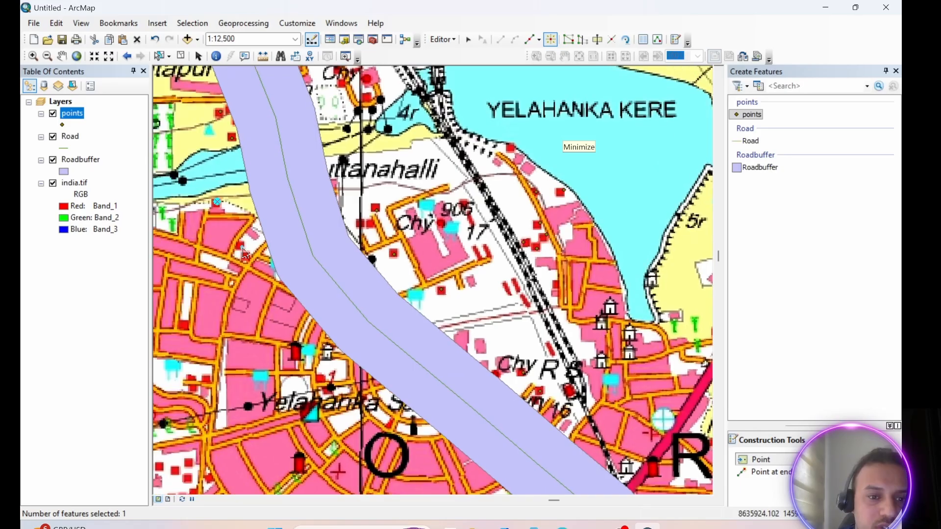
click(242, 245)
click(246, 256)
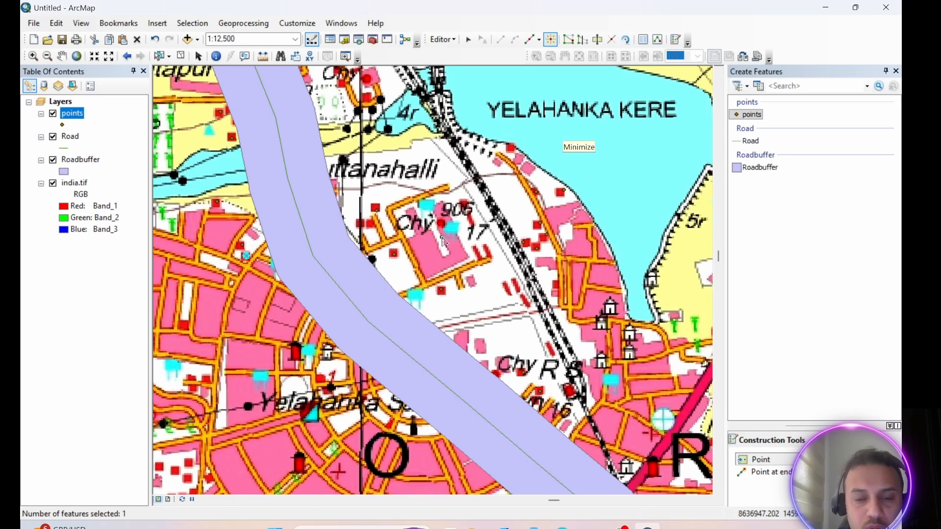
Stop editing with the new points saved, and hide the india.tif layer
click(455, 40)
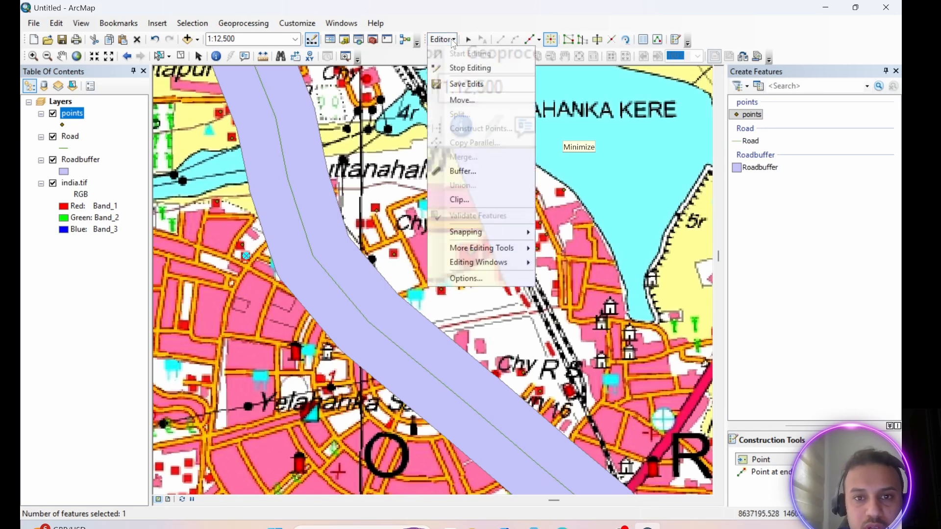
click(459, 65)
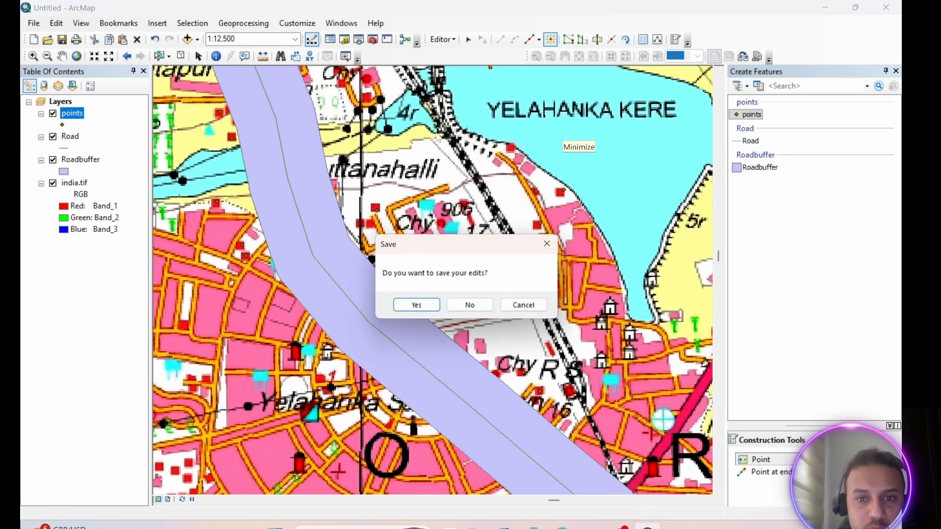
click(426, 309)
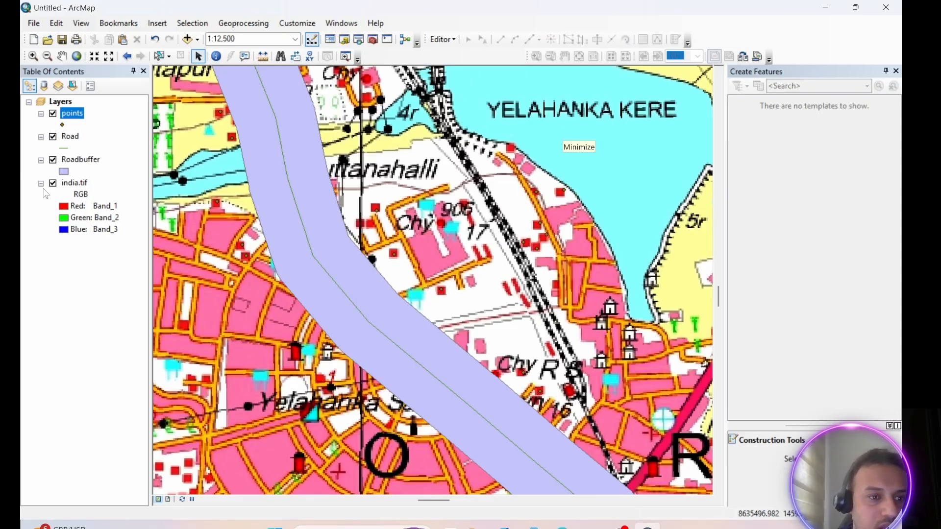
click(53, 183)
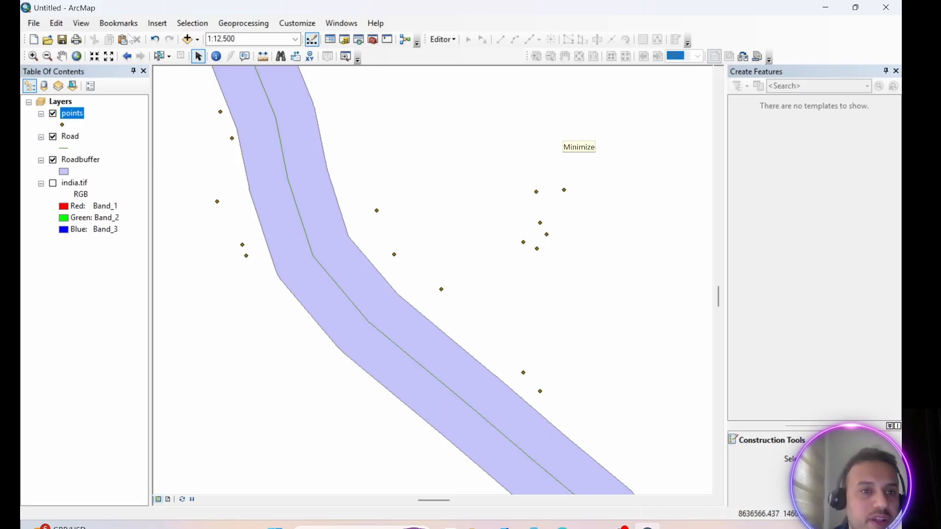
Set up a Buffer of the points layer with pointsbuffer.shp in the buffer folder as the output
click(244, 23)
click(246, 38)
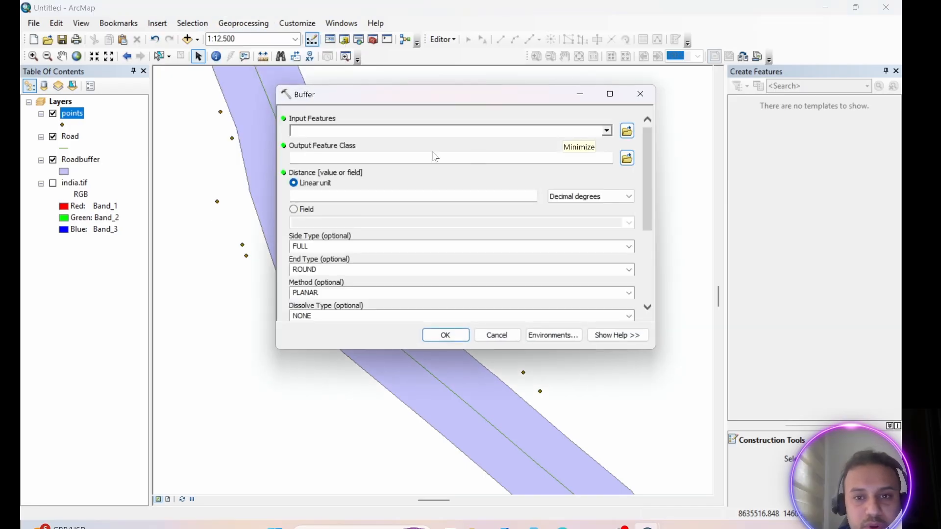
drag(80, 118, 335, 135)
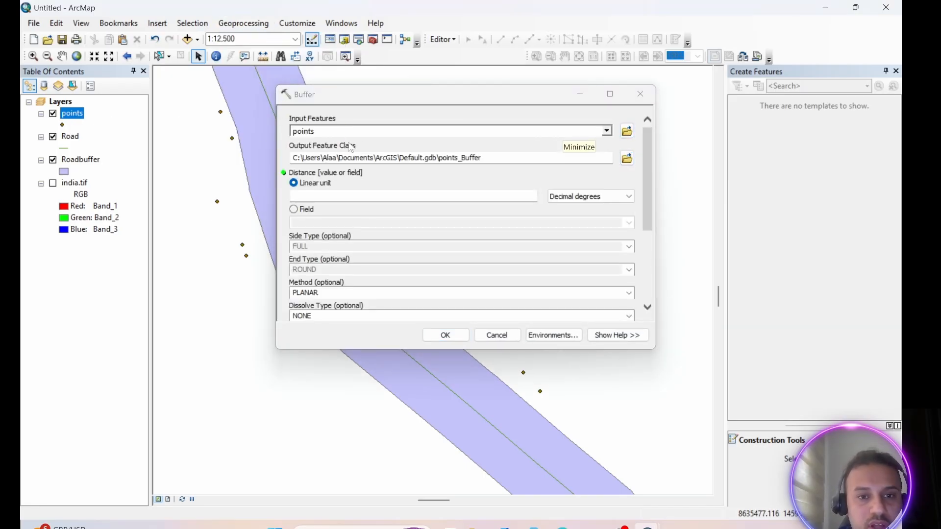
click(627, 159)
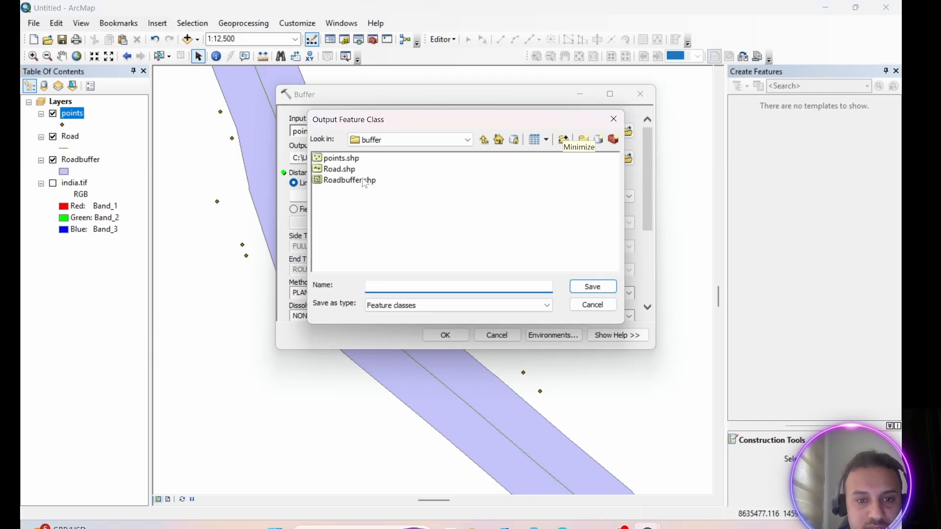
click(338, 158)
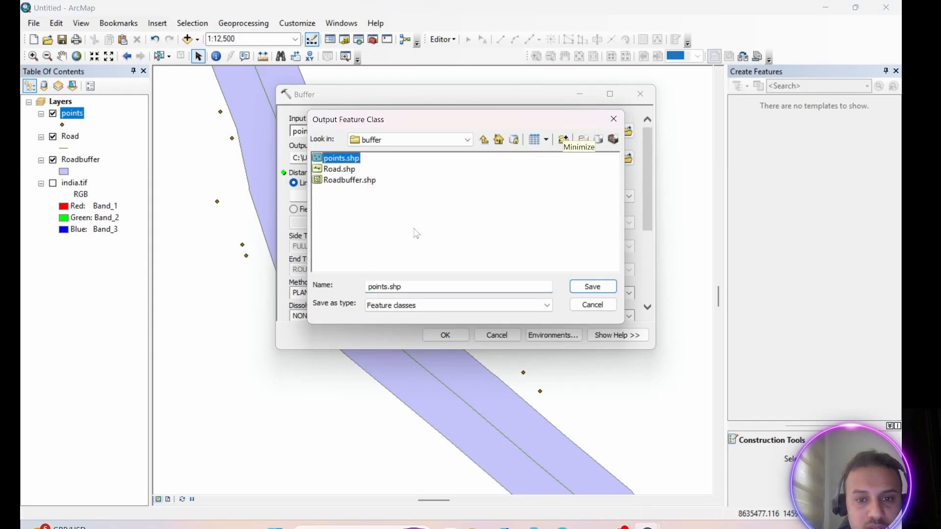
click(388, 287)
text(buffer)
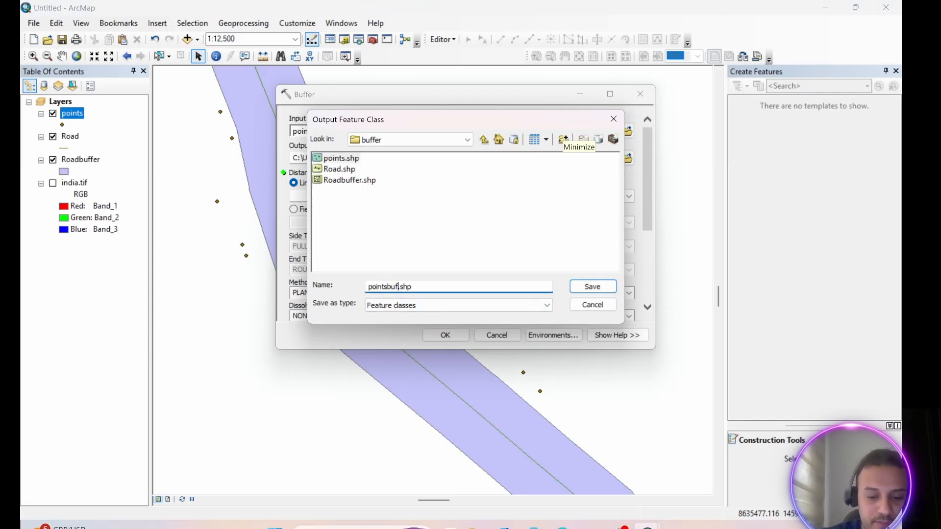
click(593, 287)
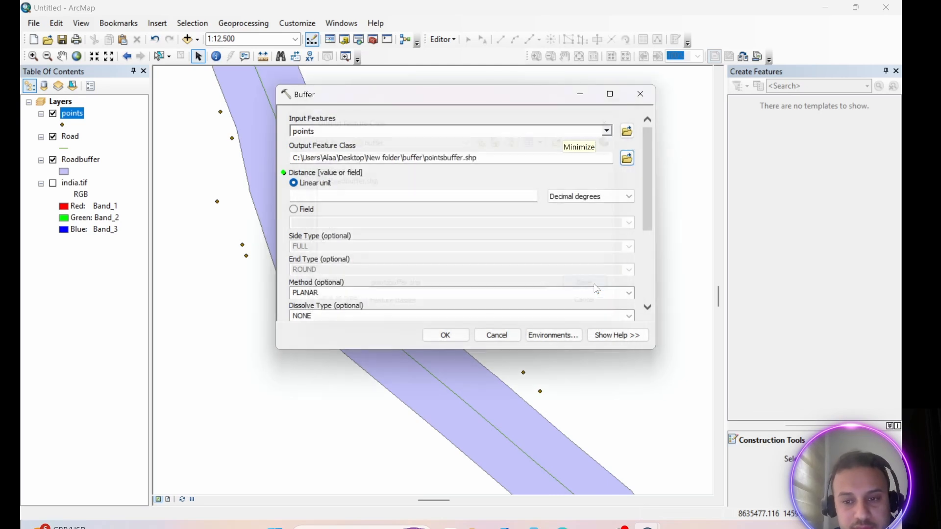
Set the buffer distance to 100 meters and run the Buffer tool on the points
click(498, 194)
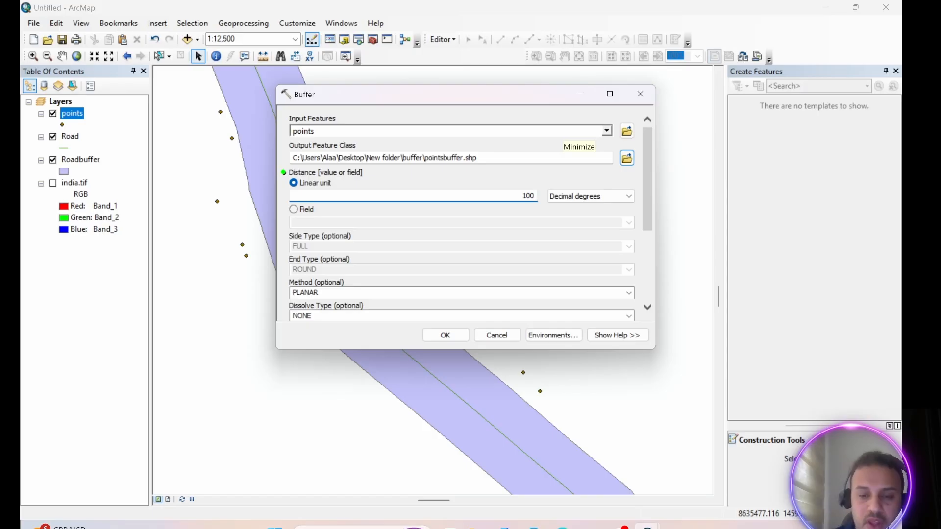
click(607, 196)
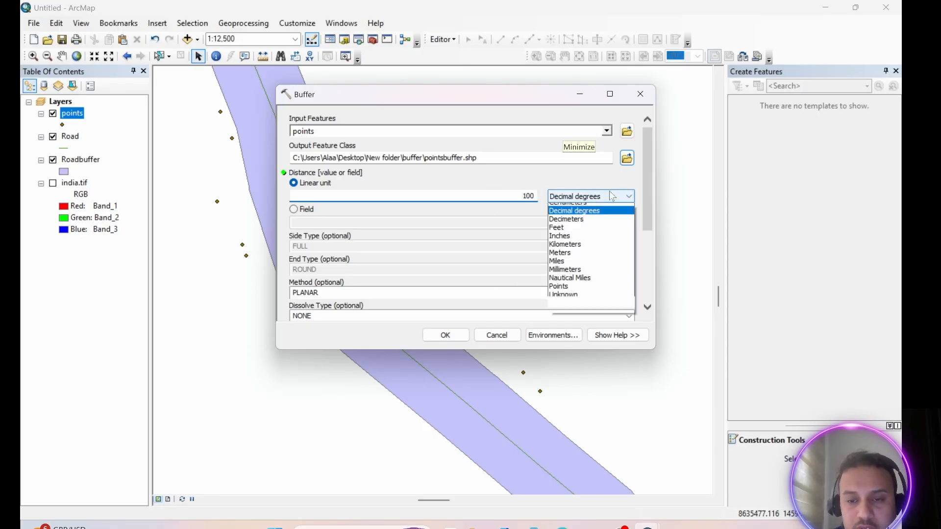
click(573, 260)
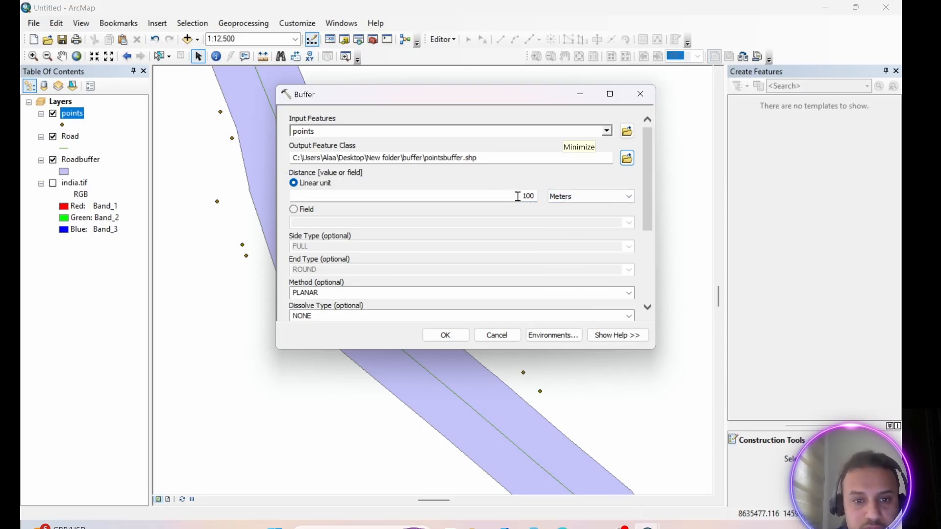
click(446, 336)
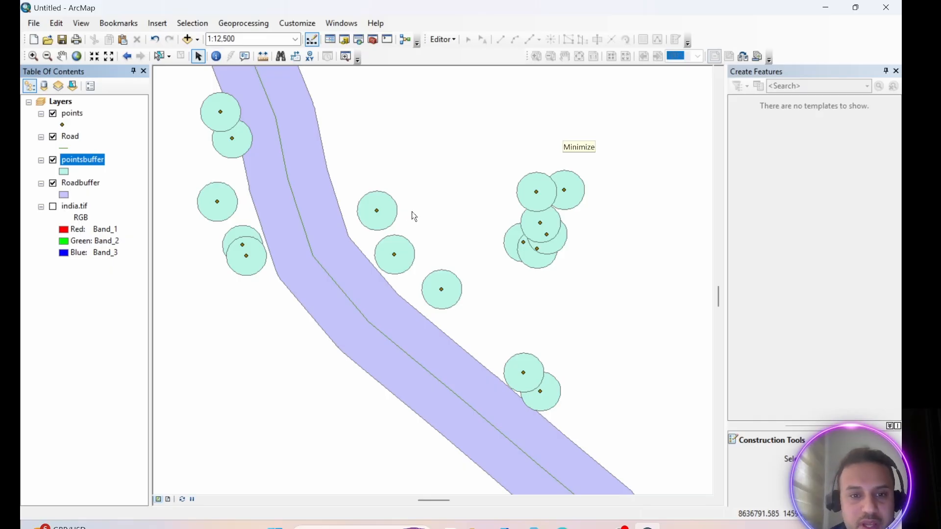
Show india.tif beneath the point buffers again, and hide the pointsbuffer layer
click(53, 207)
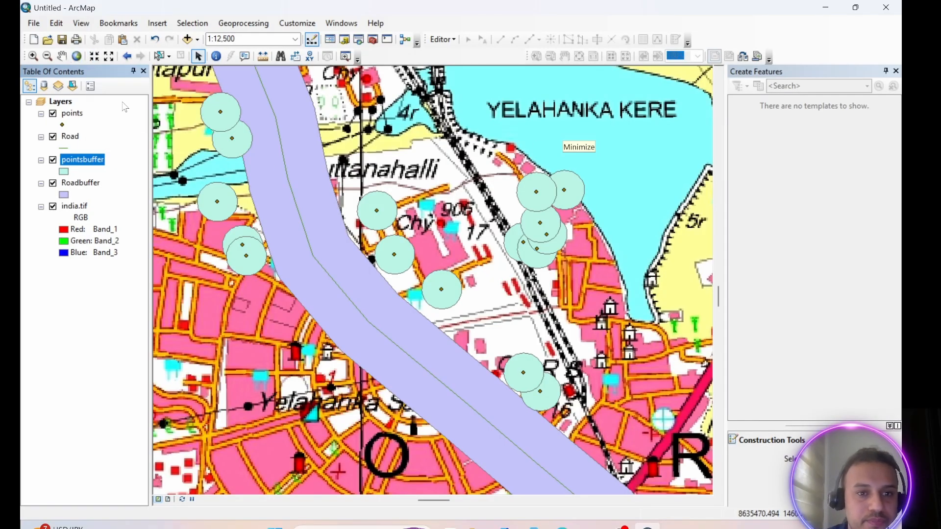
click(108, 56)
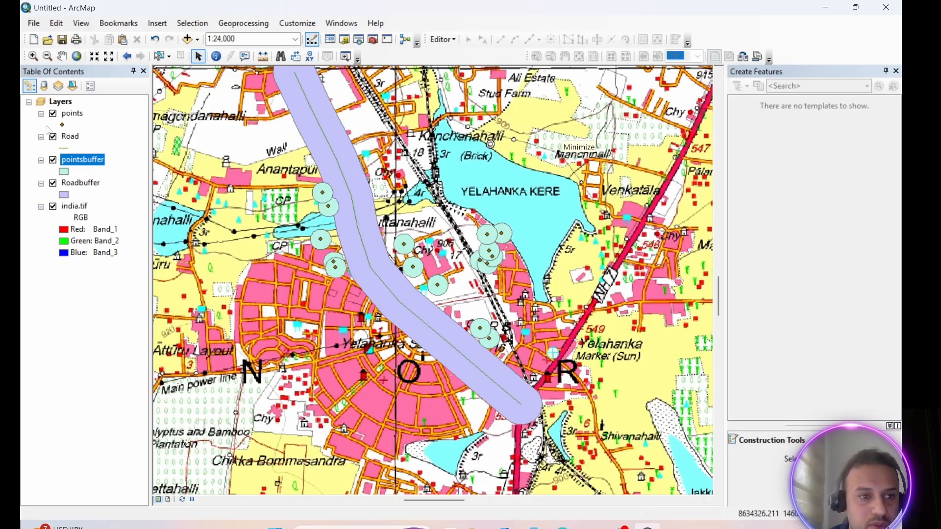
click(53, 114)
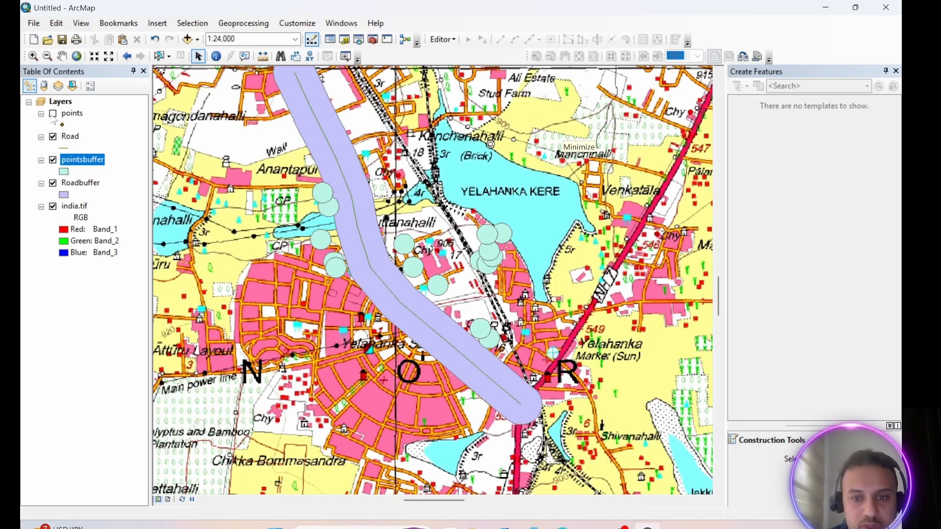
click(53, 160)
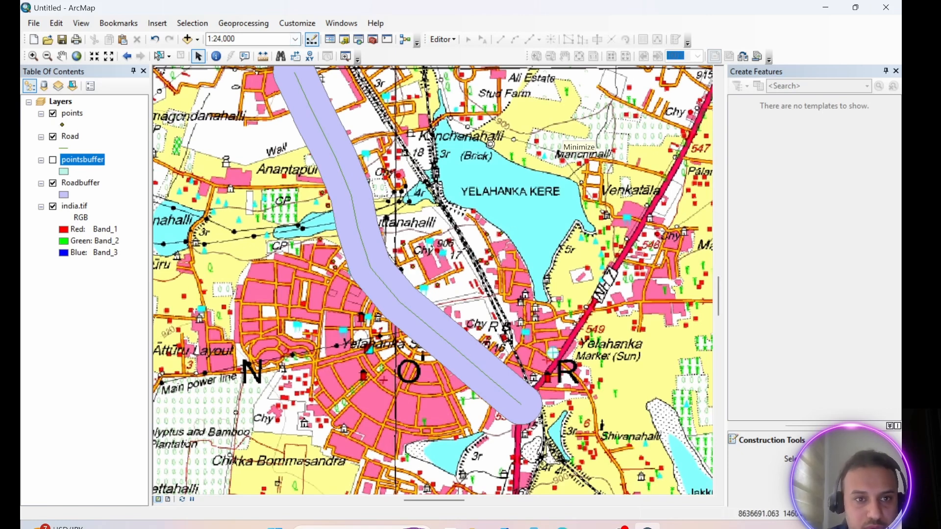
Replace the Create Features window with the Catalog and begin a new shapefile in the buffer folder
click(344, 40)
click(896, 71)
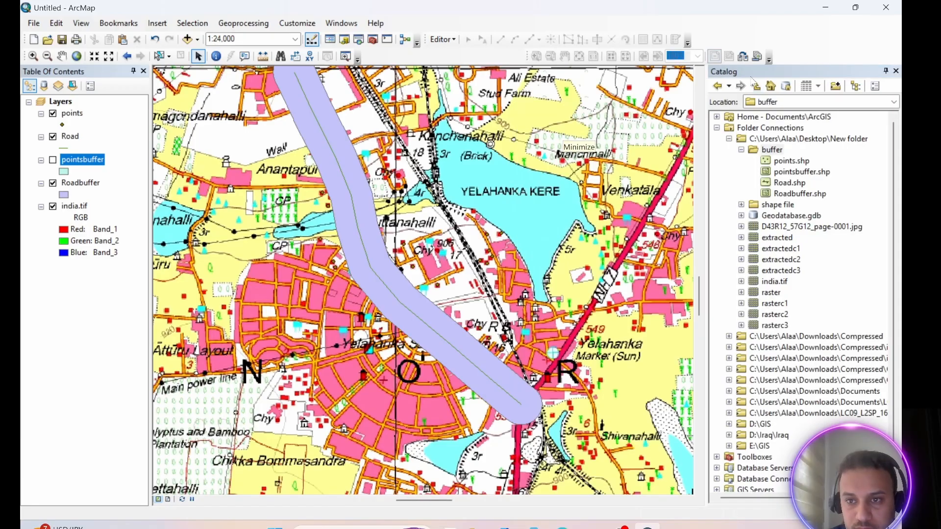
right_click(773, 151)
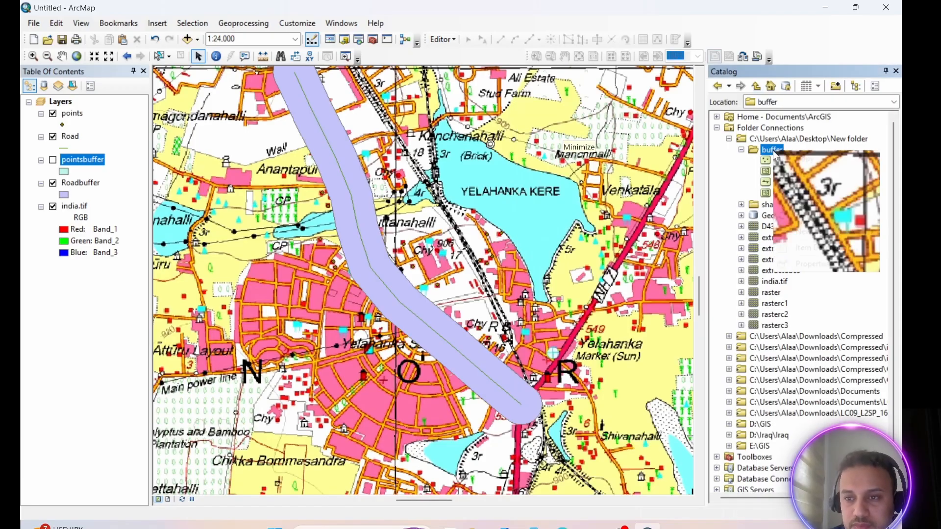
mouse_move(803, 232)
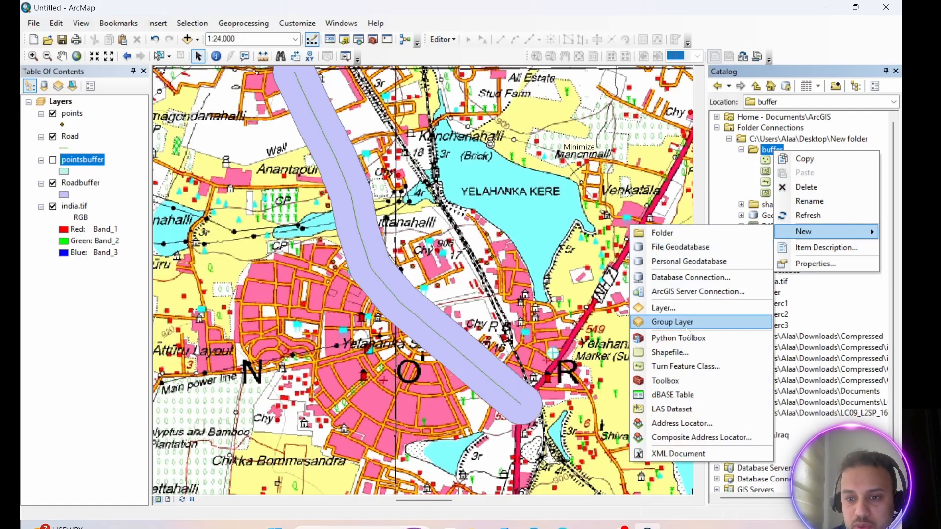
click(670, 353)
Create the shapefile named polygon with feature type Polygon and the GCS_WGS_1984 coordinate system
text(polygon)
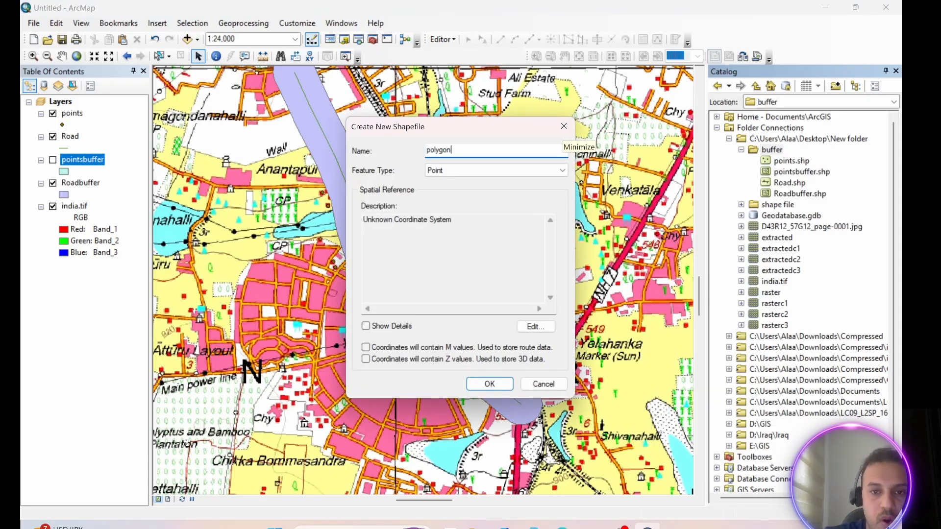
click(469, 172)
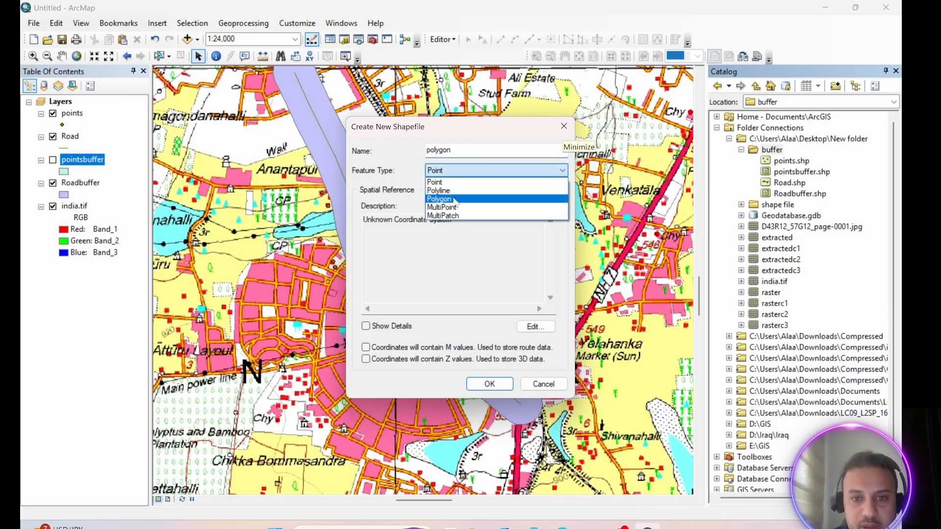
click(454, 199)
click(536, 327)
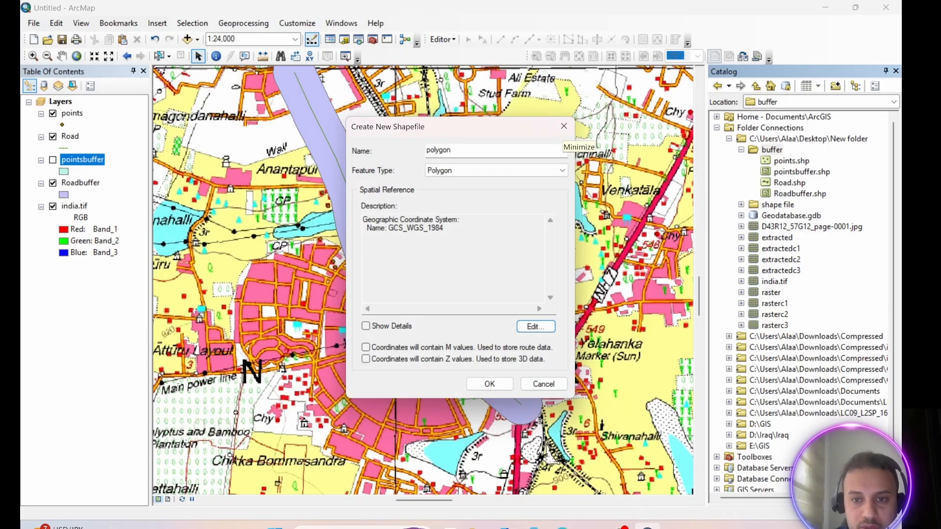
click(492, 385)
Start an edit session, show the Create Features window and choose the polygon template for drawing
click(442, 39)
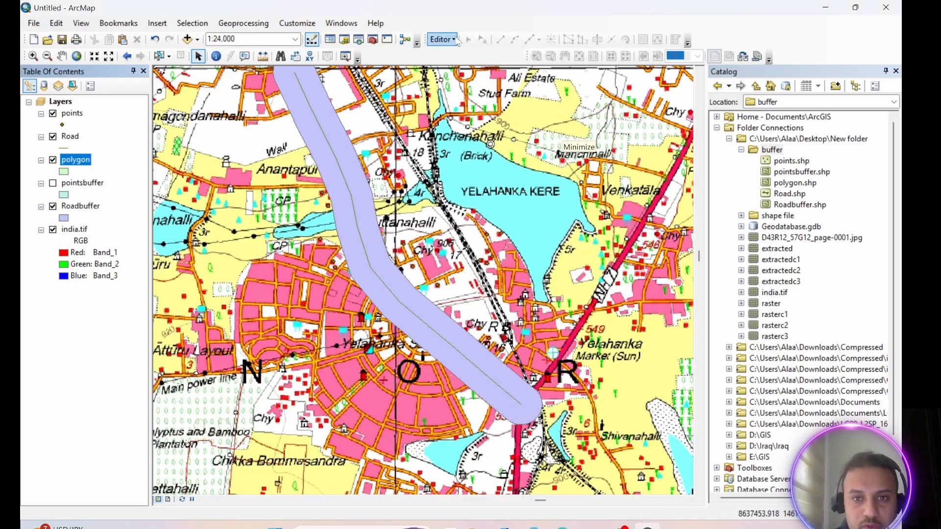
click(465, 55)
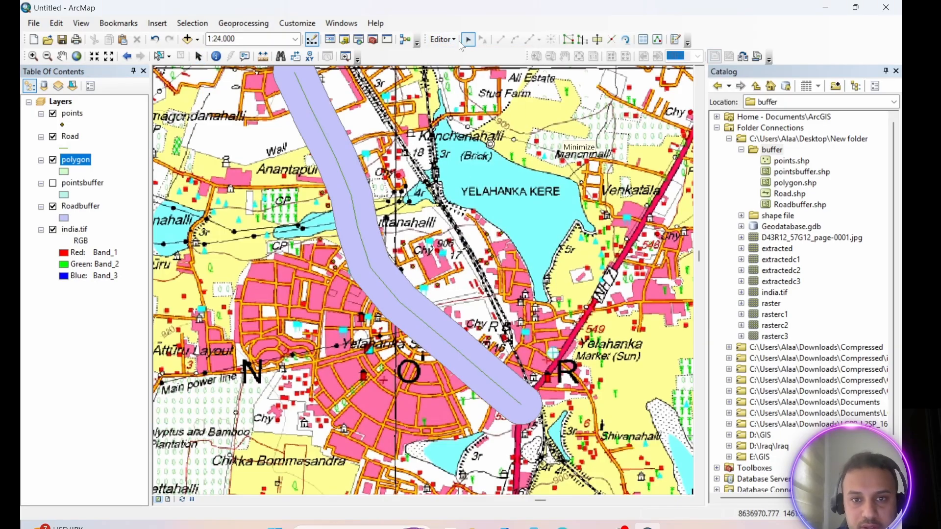
click(443, 39)
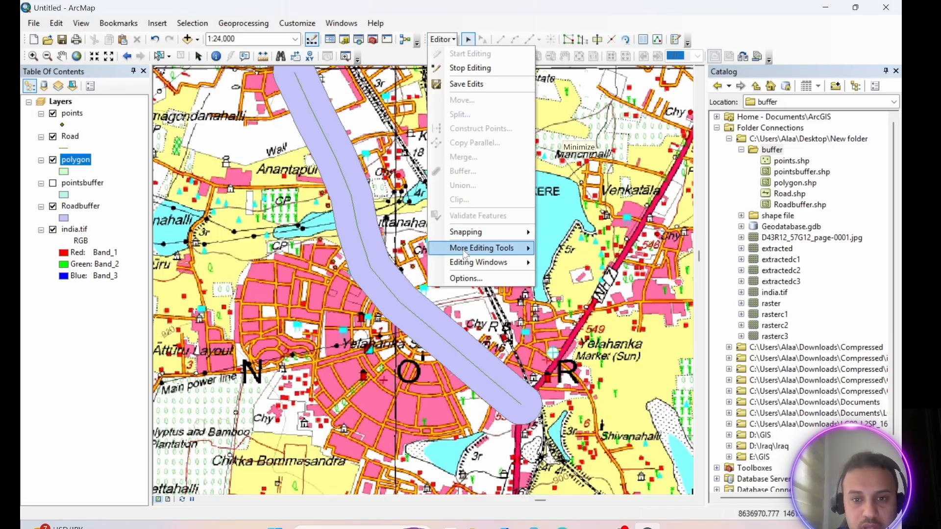
mouse_move(519, 264)
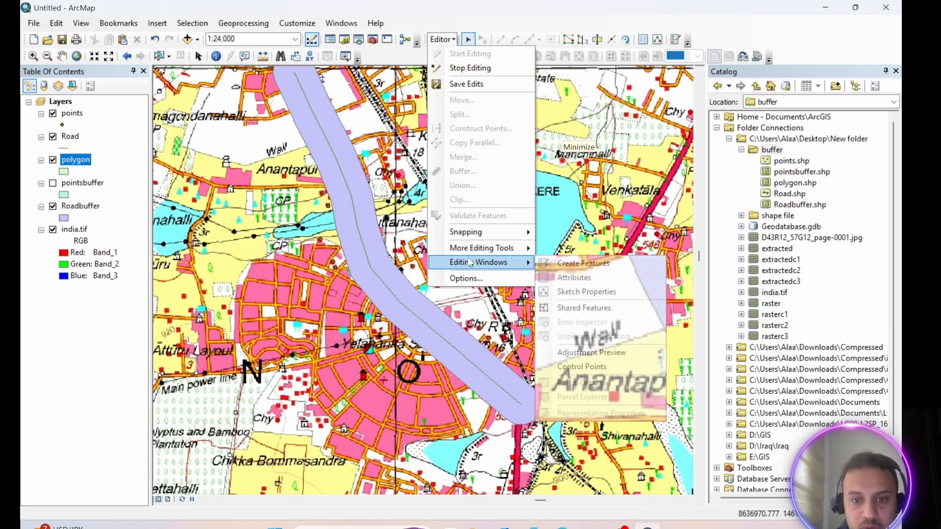
click(583, 263)
click(719, 71)
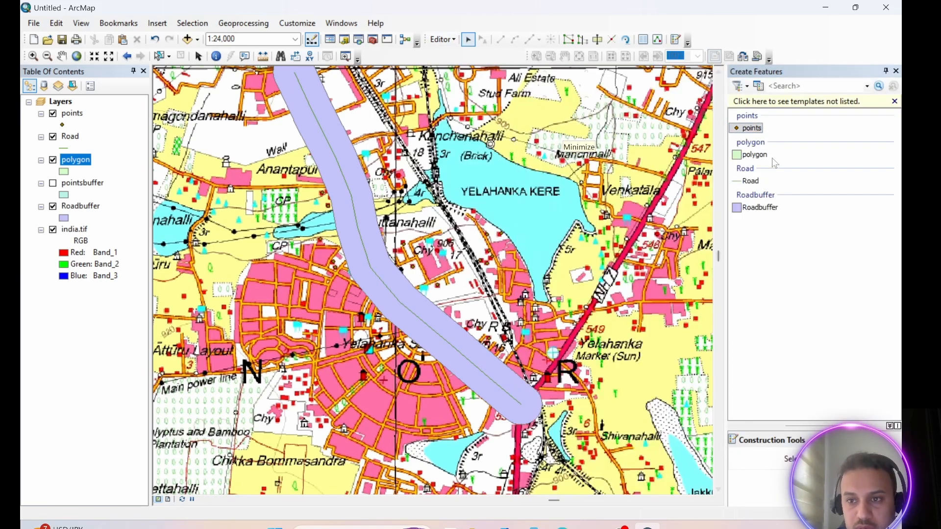
click(754, 155)
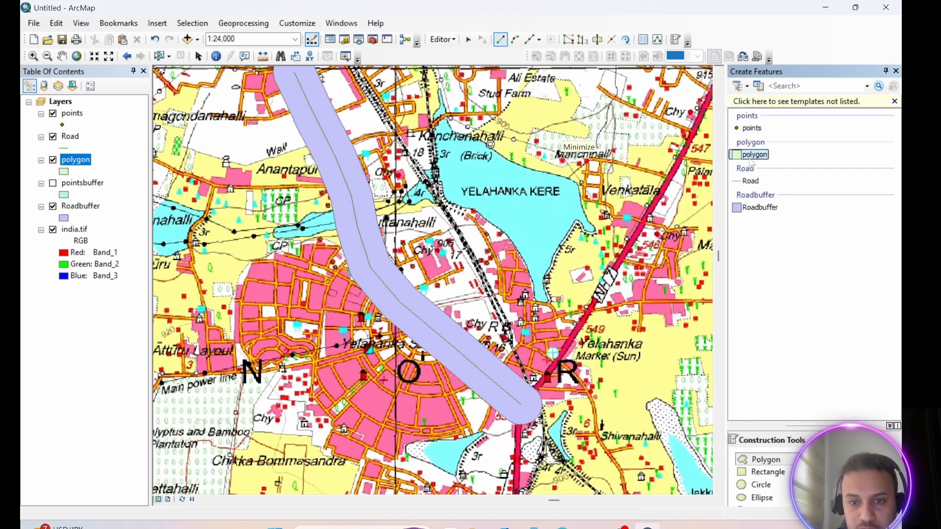
Digitize the outline of the Yelahanka Kere lake as one polygon, tracing its shore from the southern tip clockwise back to the start
click(550, 297)
click(539, 299)
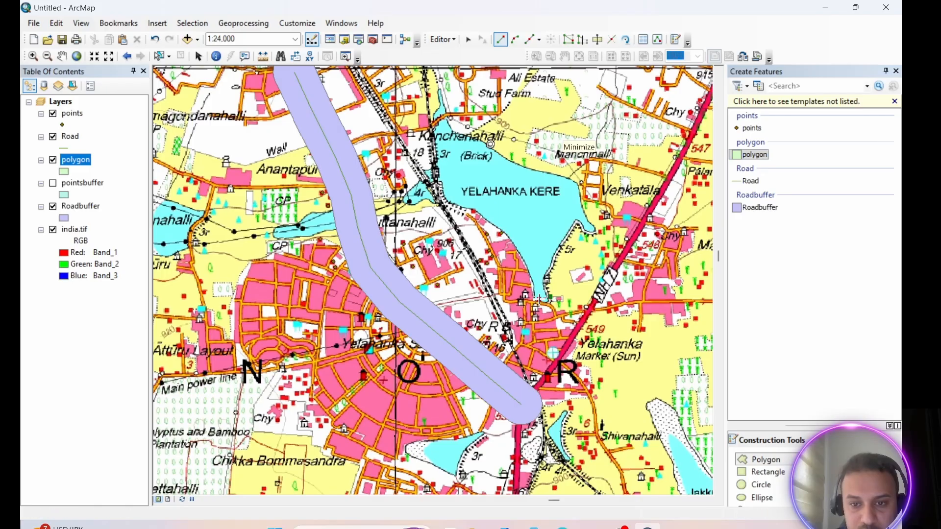
click(529, 274)
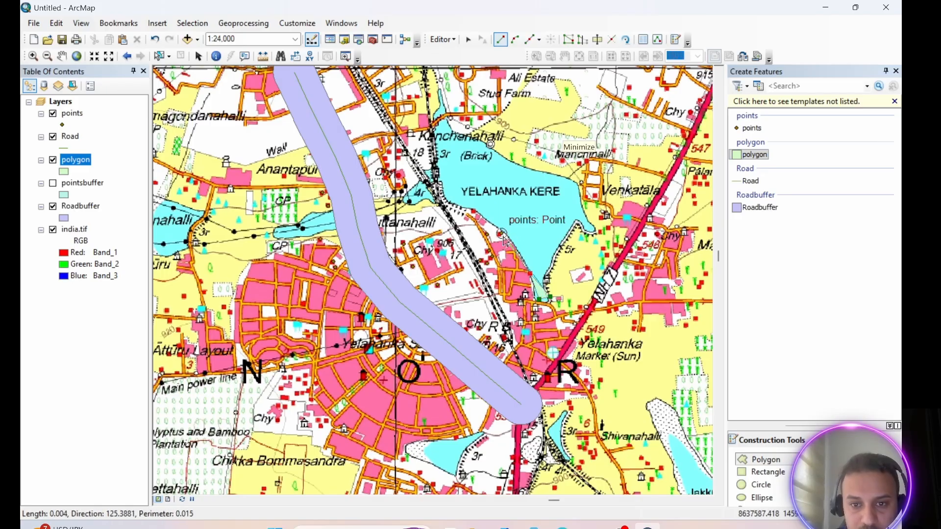
click(495, 223)
click(467, 209)
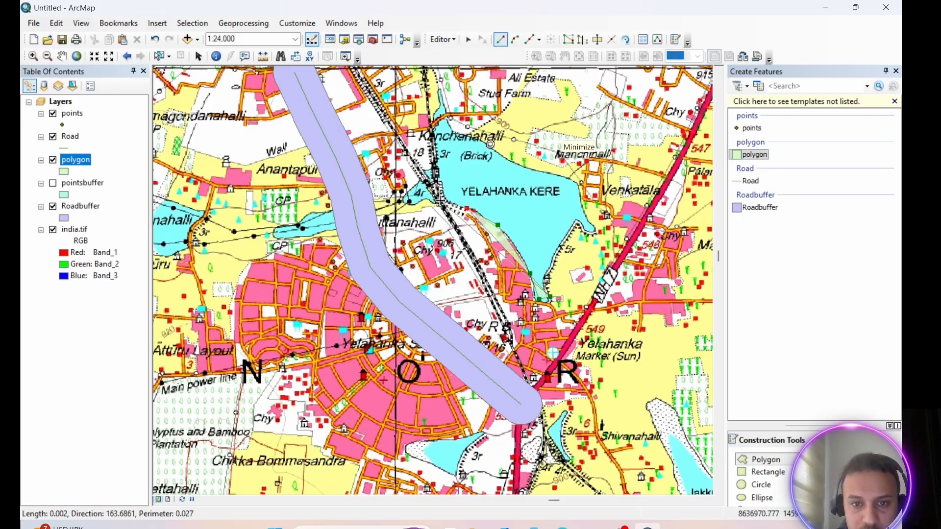
click(441, 191)
click(438, 180)
click(426, 172)
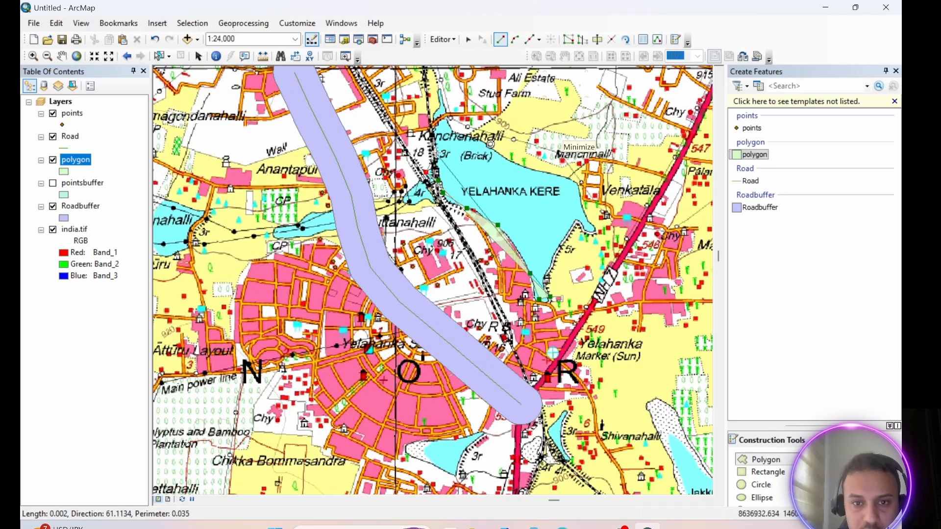
click(433, 136)
click(433, 108)
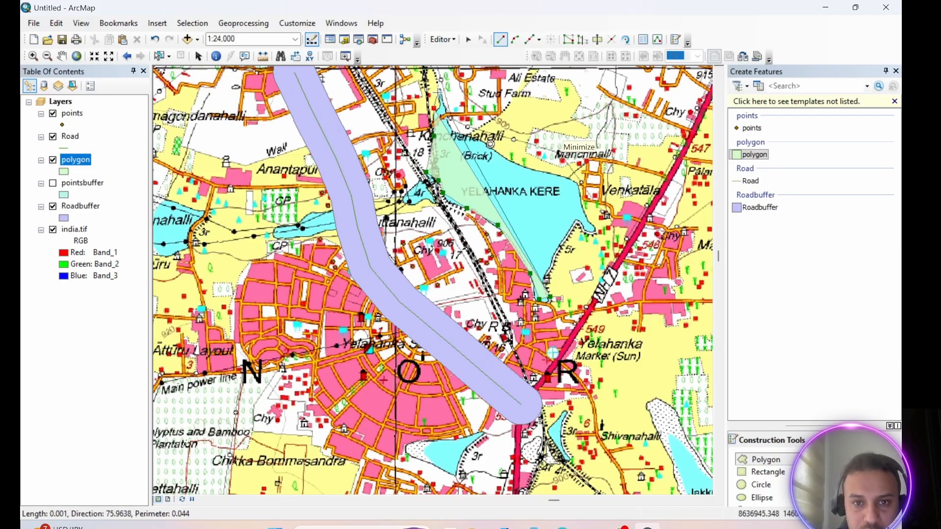
click(436, 93)
click(449, 117)
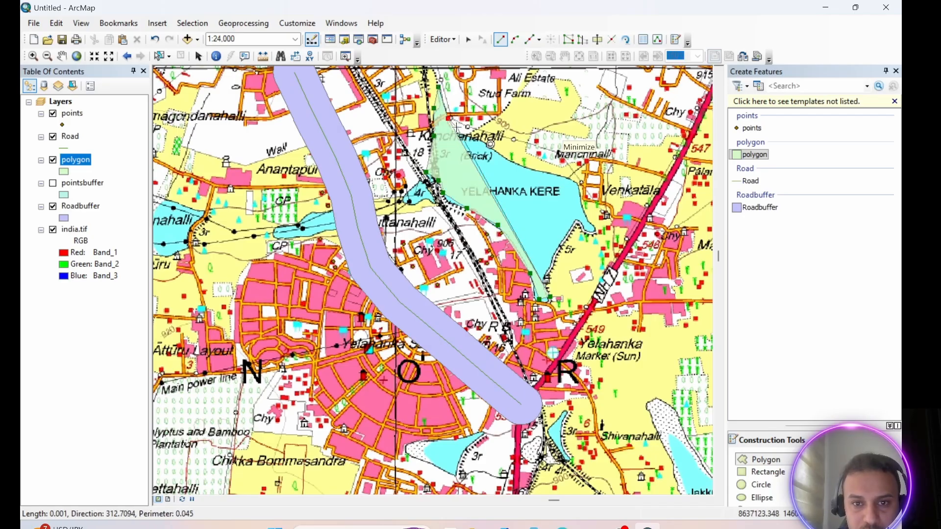
click(460, 135)
click(494, 150)
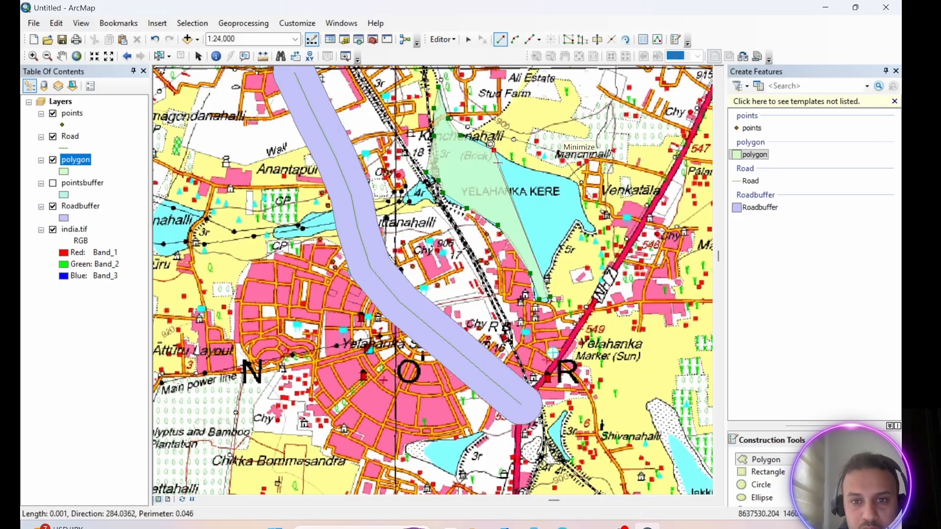
click(517, 162)
click(541, 174)
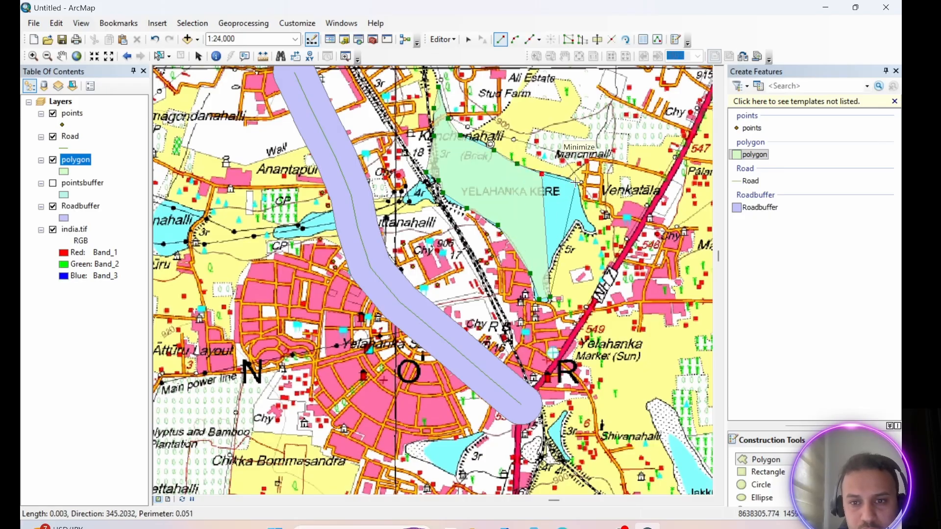
click(568, 178)
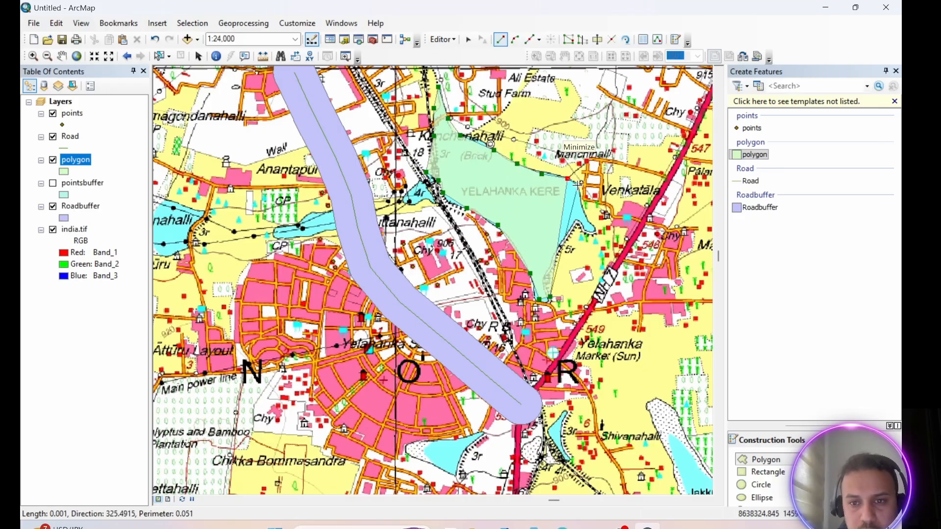
click(577, 185)
click(595, 229)
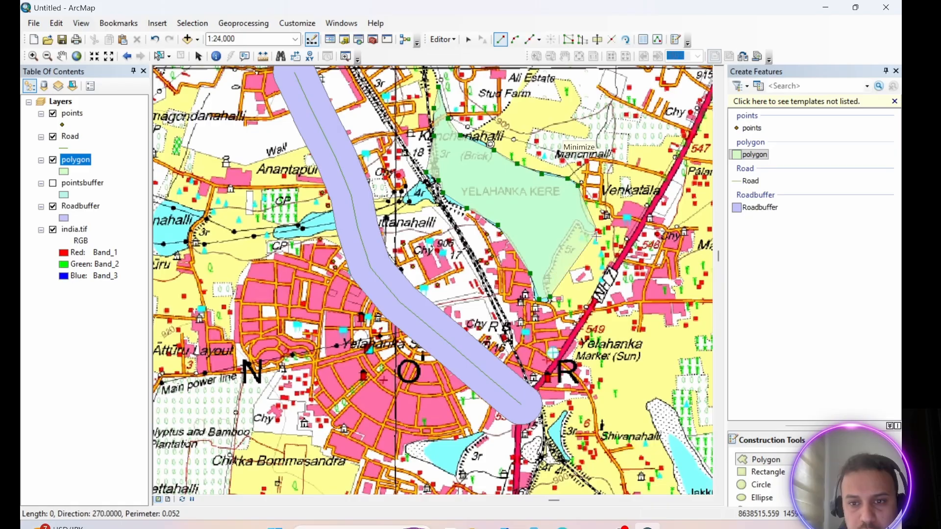
click(579, 224)
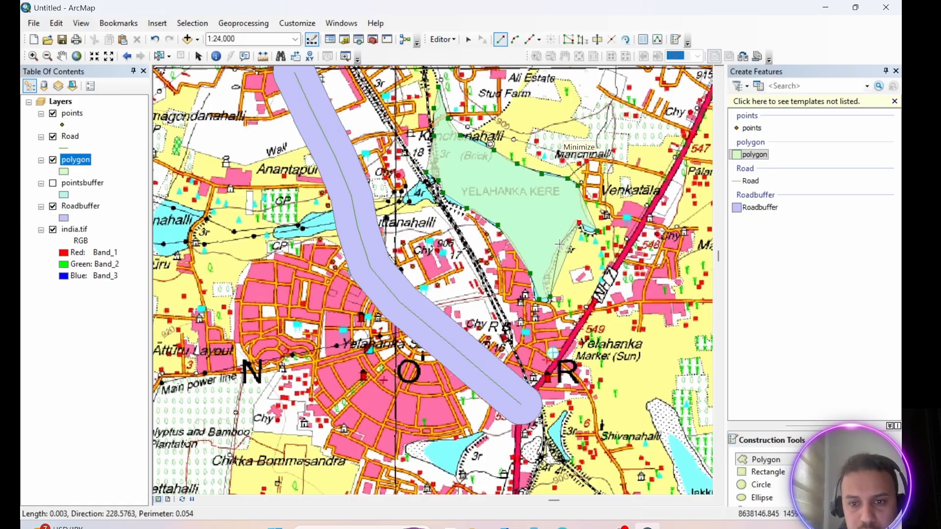
click(560, 244)
click(547, 277)
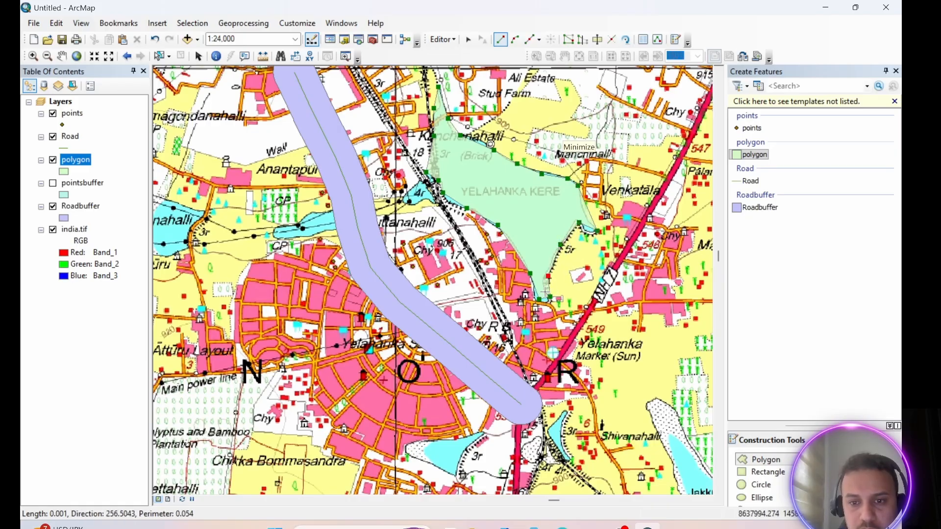
click(546, 292)
double_click(551, 298)
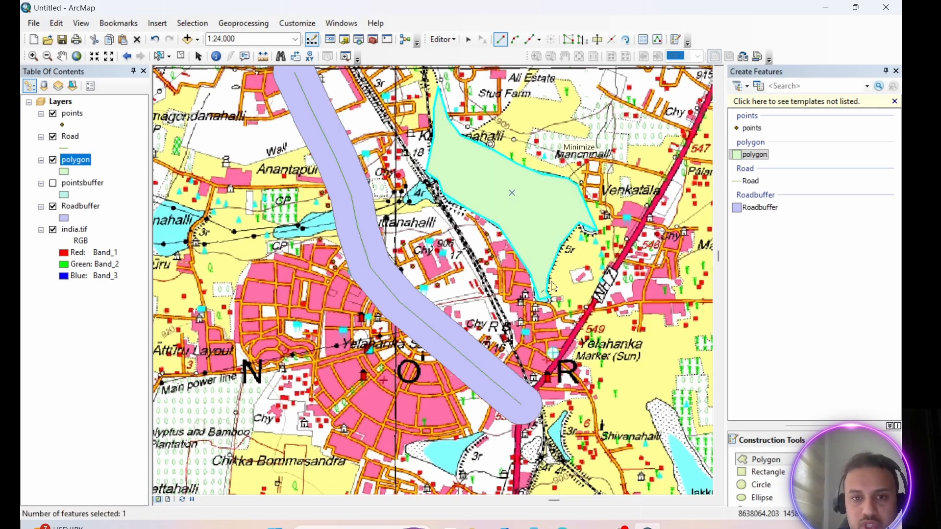
Stop editing with the lake polygon saved, and hide the india.tif layer
click(435, 43)
click(456, 67)
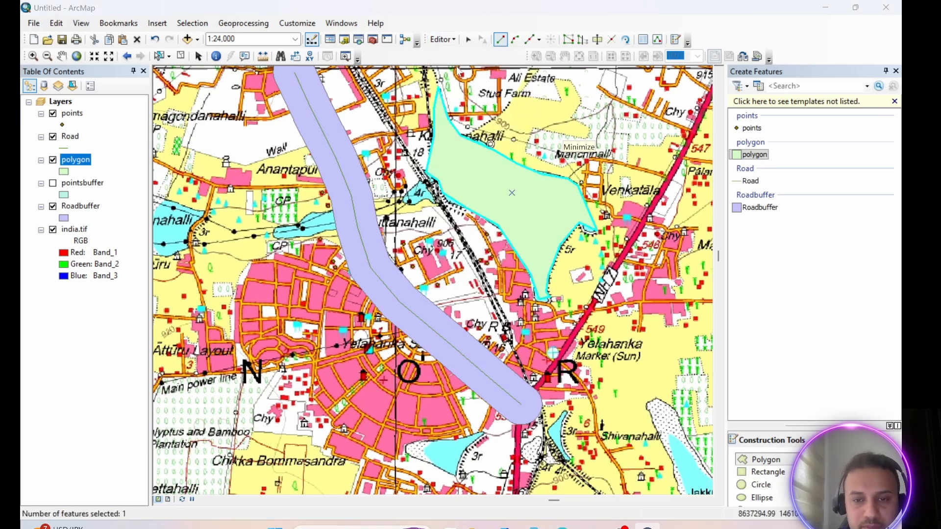
click(420, 305)
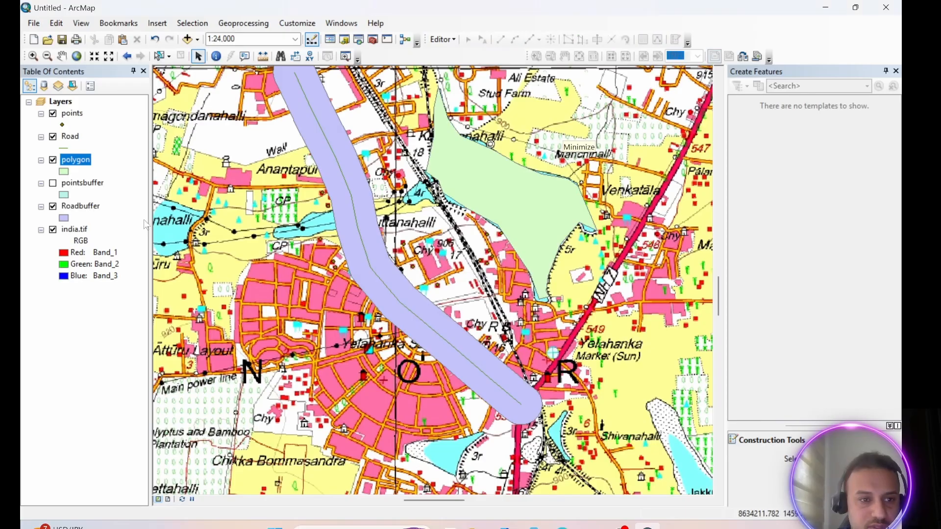
click(53, 229)
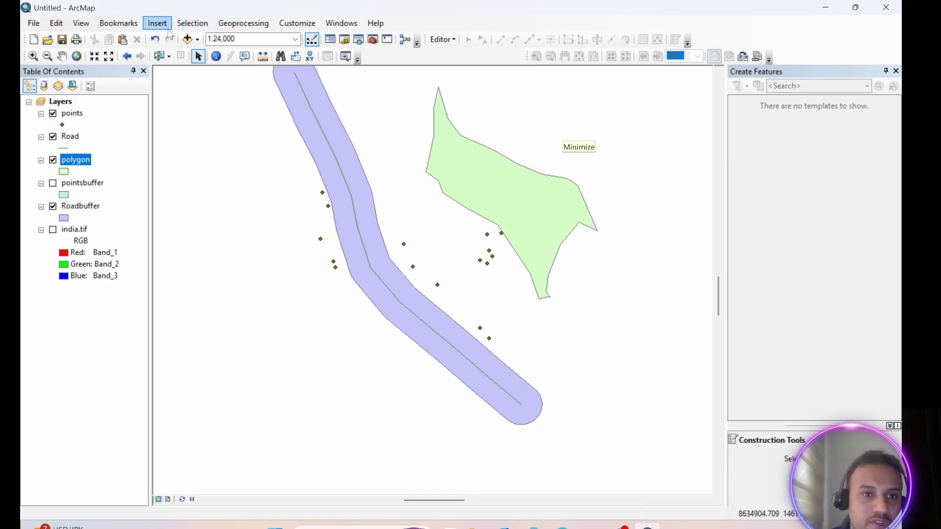
Set up a Buffer of the polygon layer with polygonbuffer.shp in the buffer folder as the output
click(244, 25)
click(243, 39)
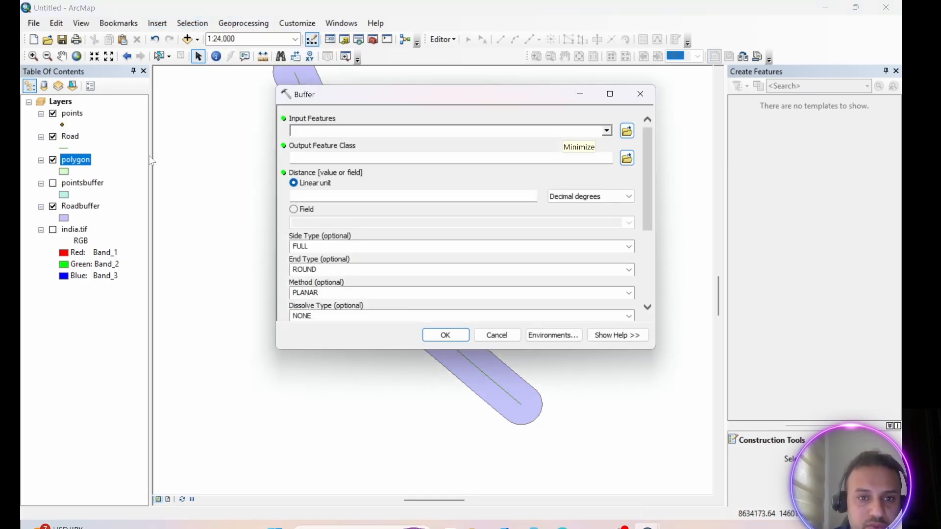
drag(72, 172, 338, 135)
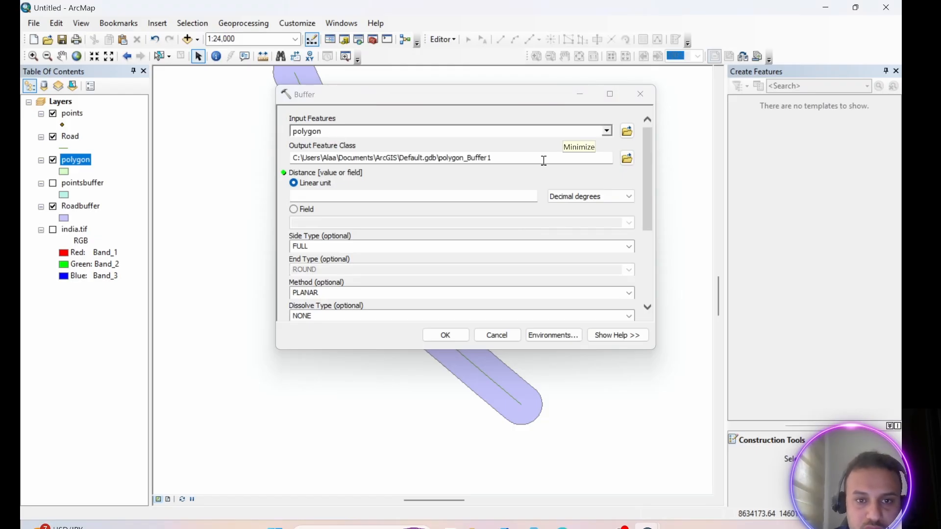
click(627, 158)
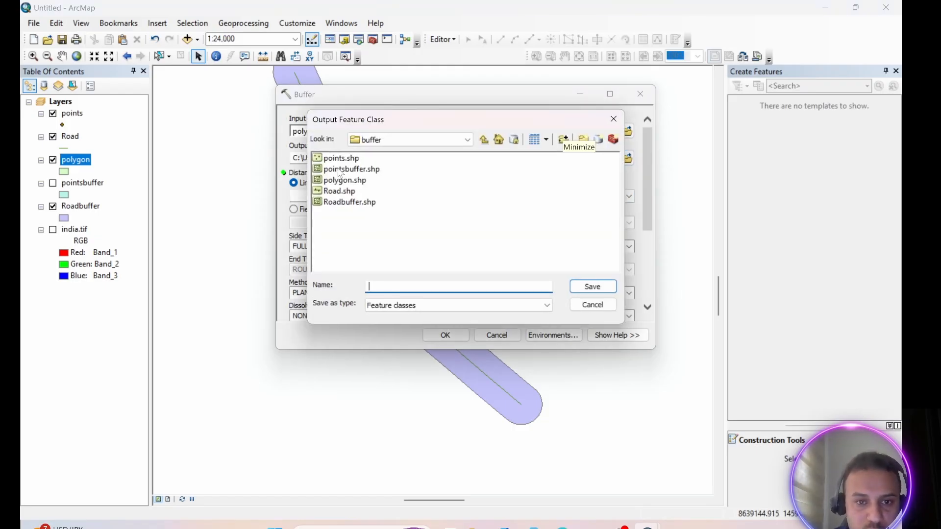
click(338, 181)
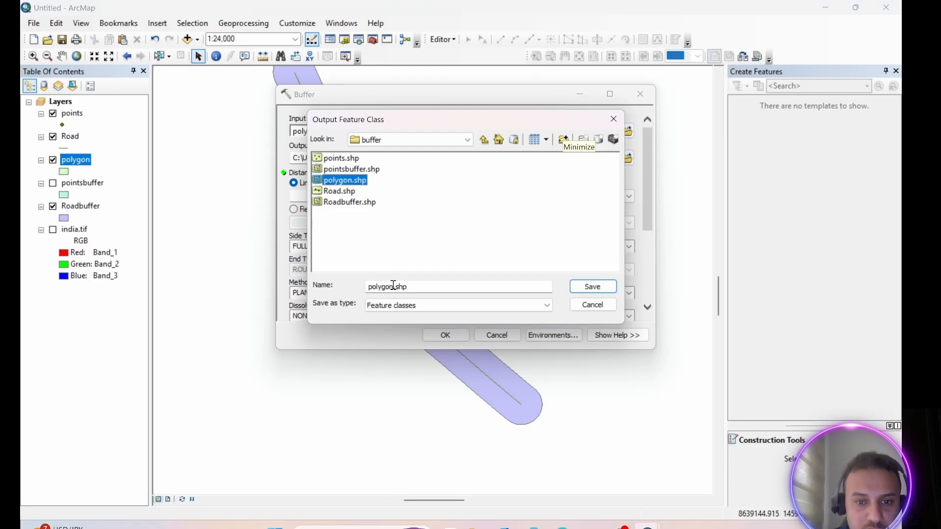
click(394, 286)
text(buffer)
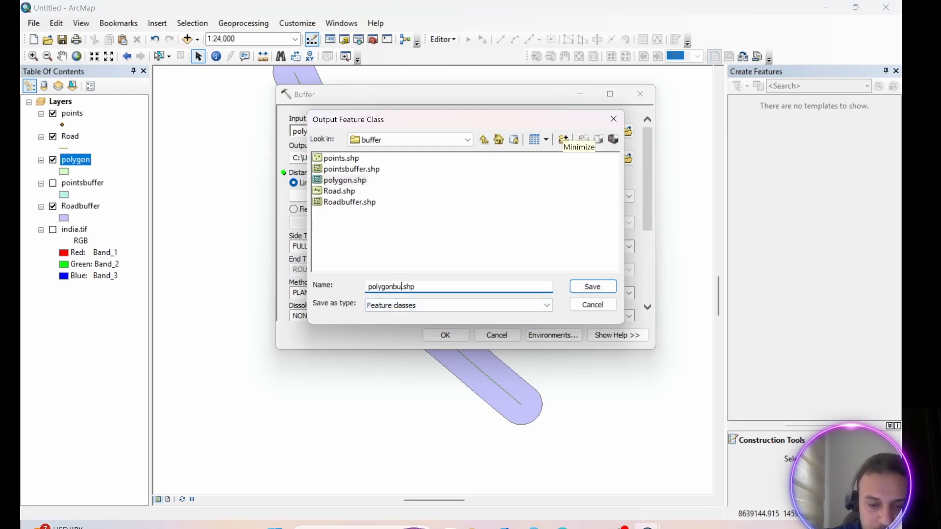
click(591, 290)
Set the buffer distance to 50 meters and run the Buffer tool on the polygon layer
click(493, 197)
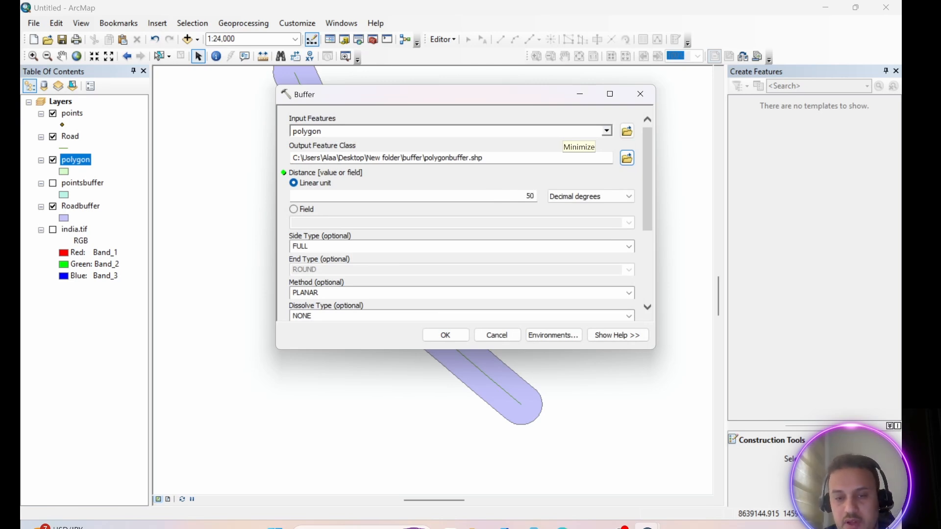
click(630, 196)
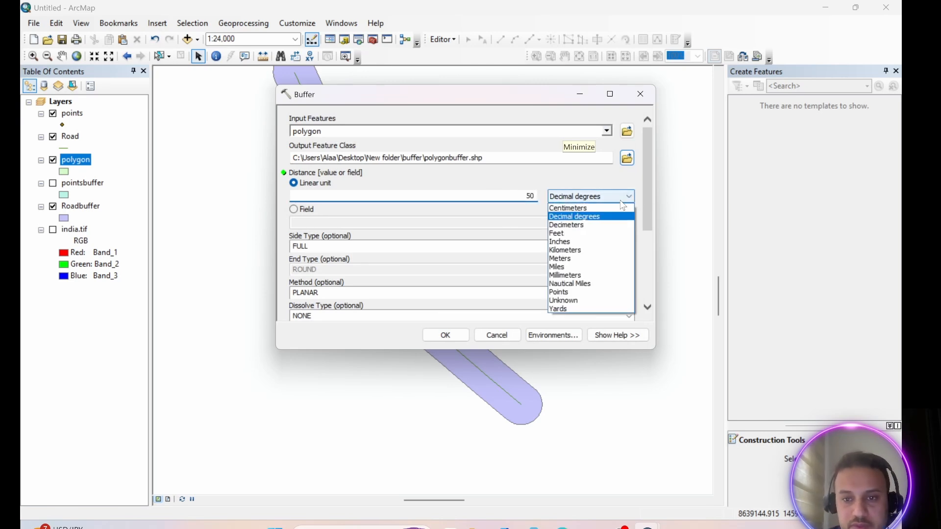
click(569, 263)
click(446, 335)
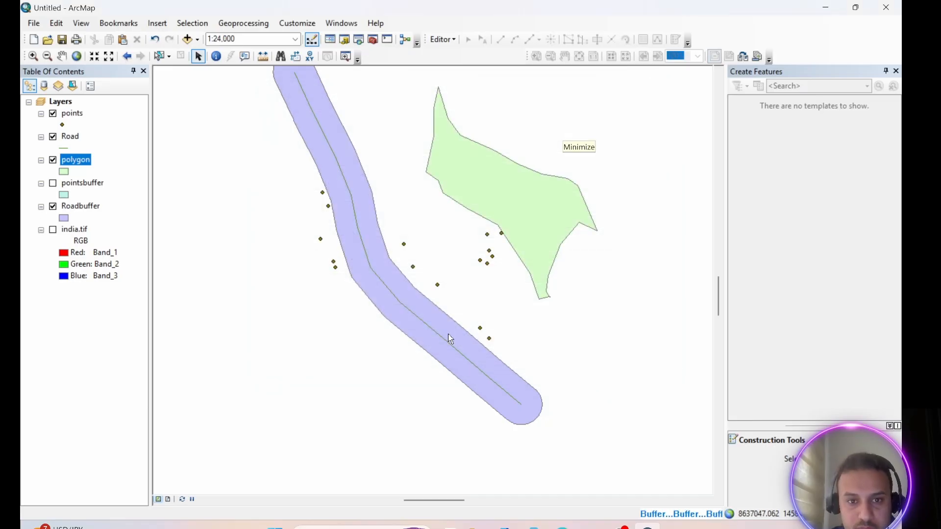